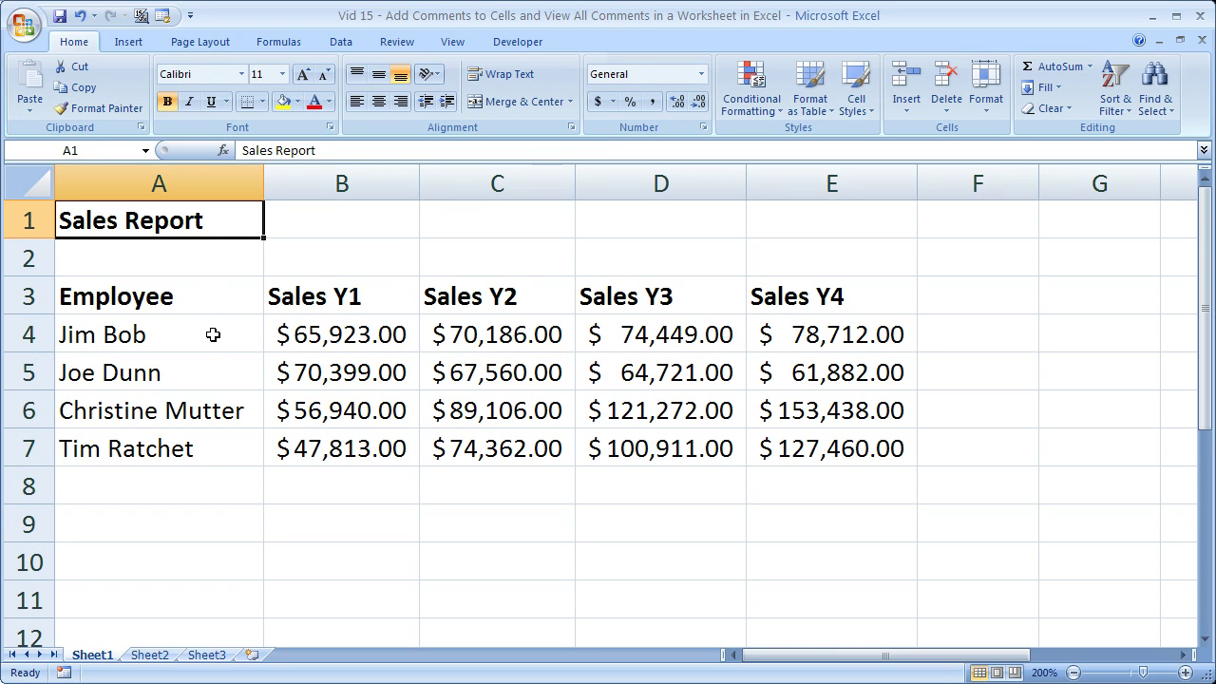
Select the employee names and yearly sales figures, then select the Sales Report title cell A1
drag(211, 333, 213, 451)
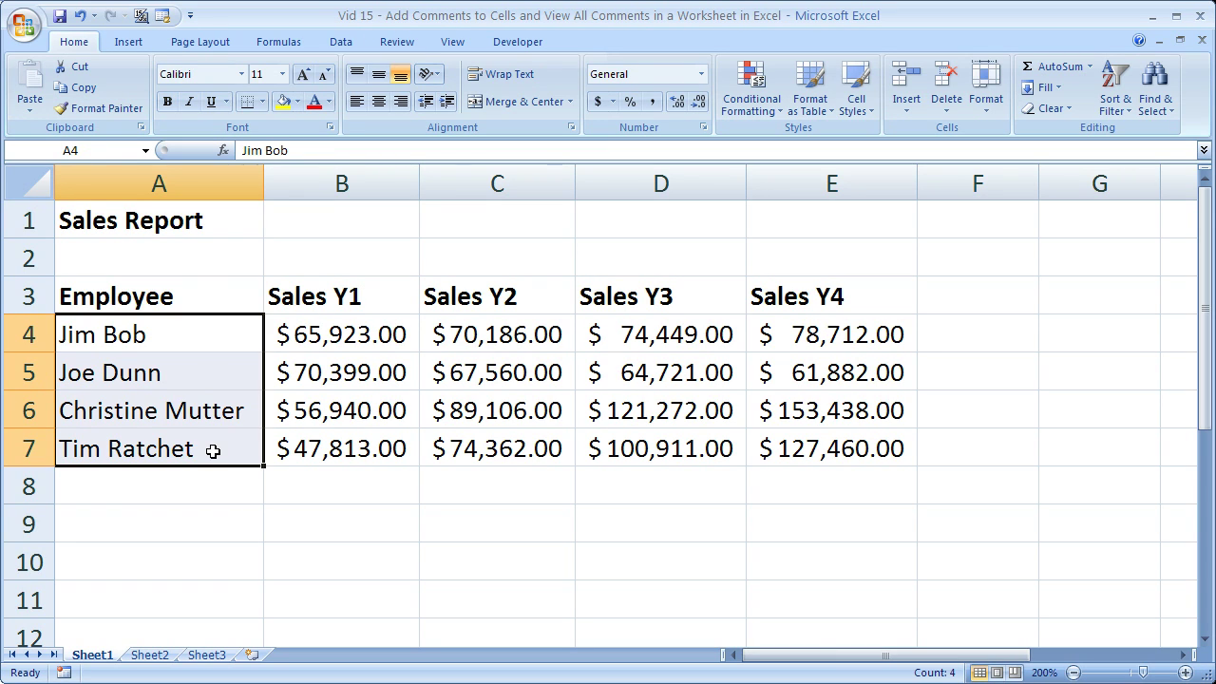
drag(393, 327, 814, 436)
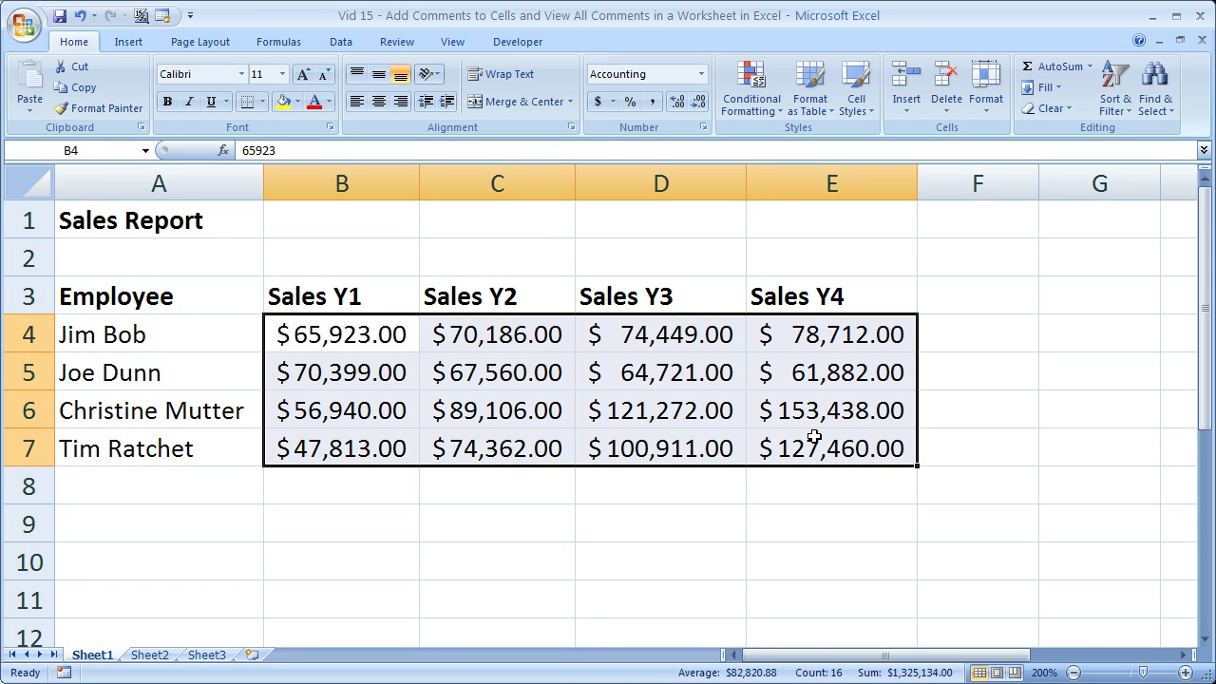
click(645, 494)
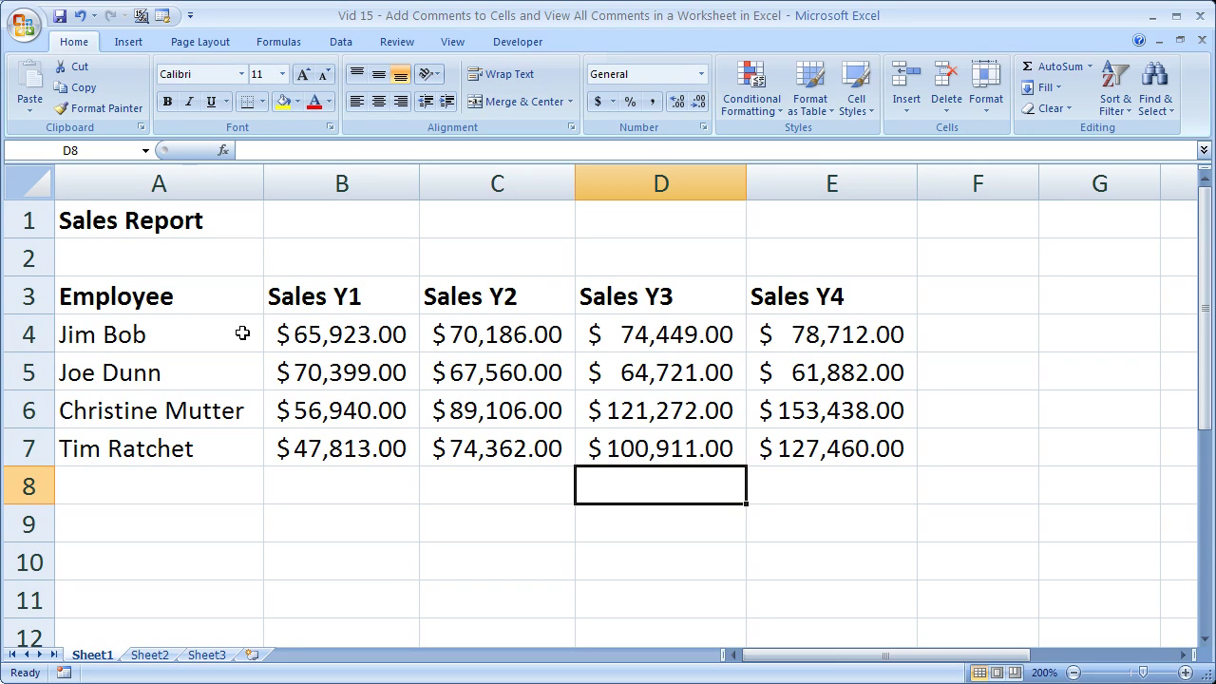
click(230, 222)
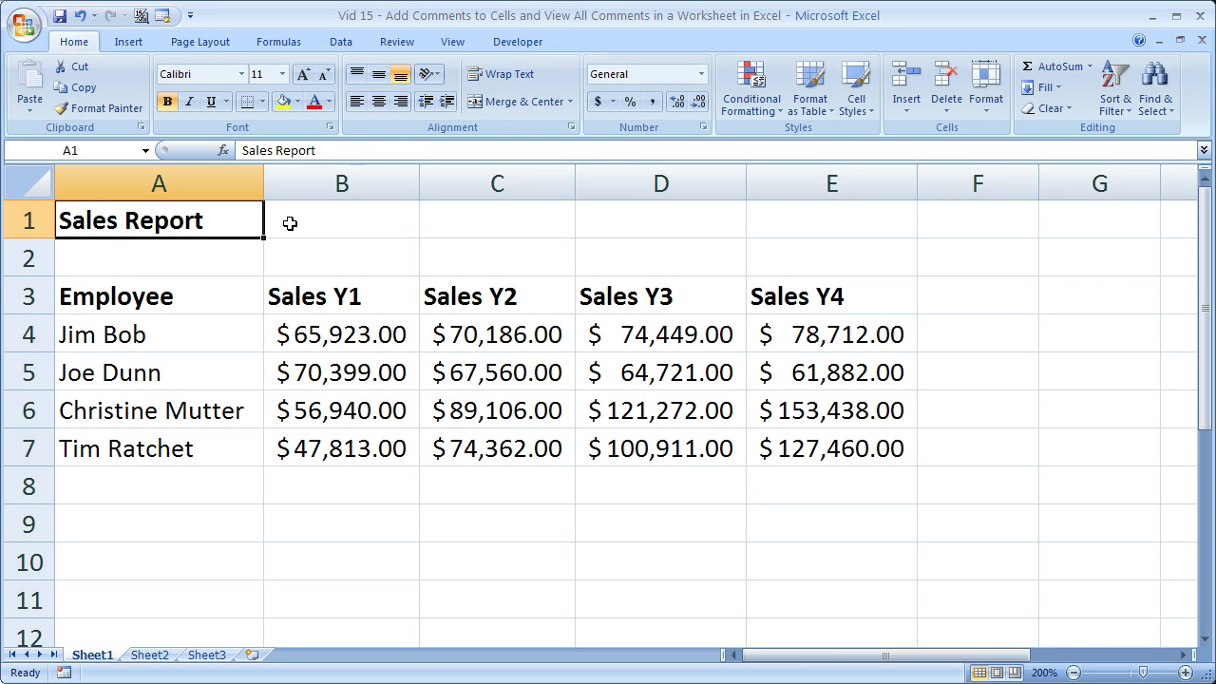
Insert the comment 'This is a sample sales report.' on A1 and resize its box shorter
right_click(192, 226)
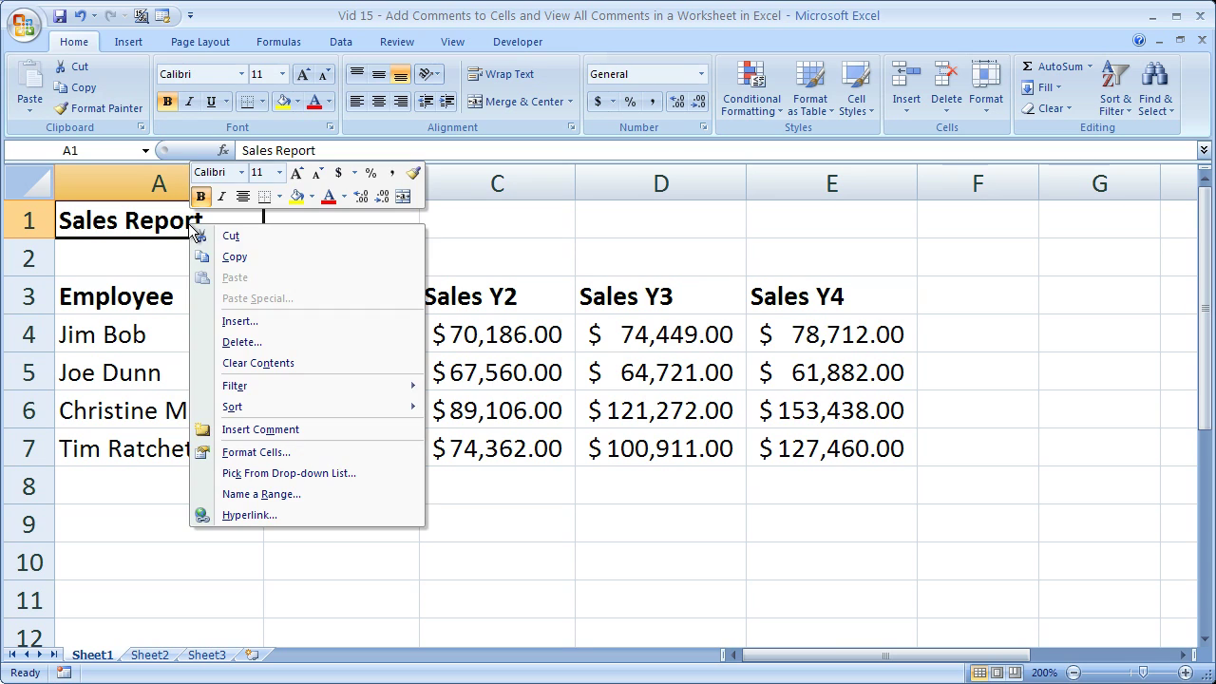
click(283, 430)
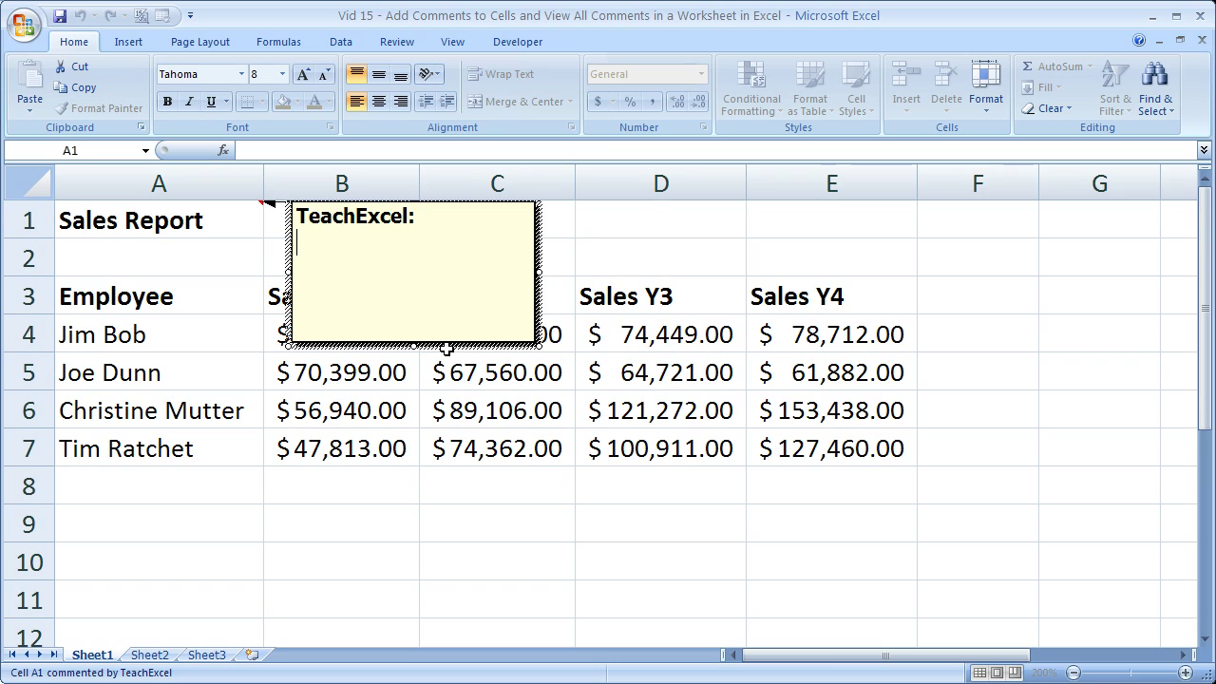
text(This is a sample sales)
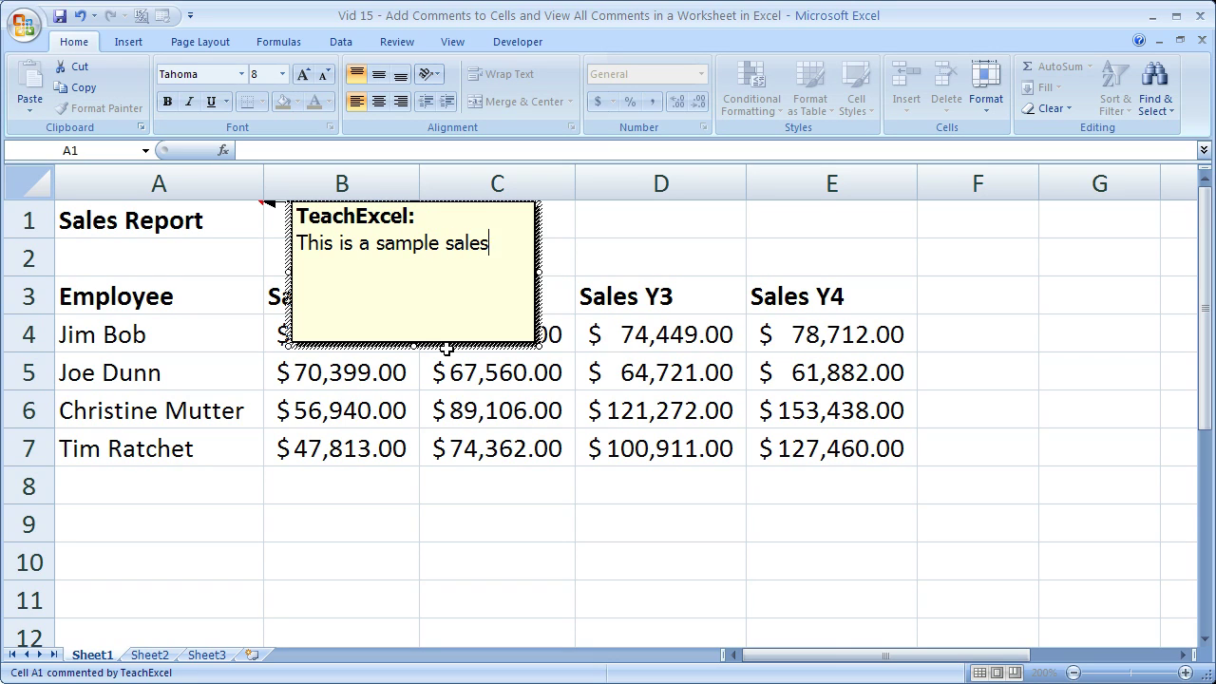
text( report.)
drag(416, 348, 411, 294)
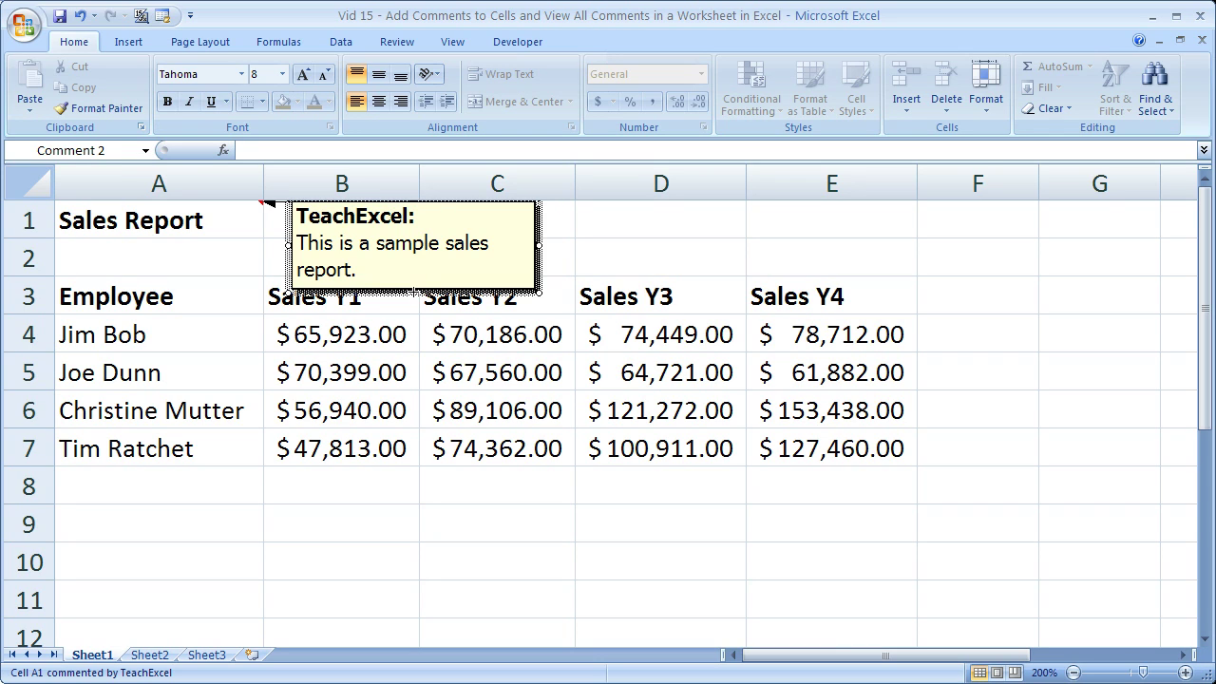
mouse_move(414, 290)
mouse_down()
mouse_move(419, 570)
mouse_move(412, 296)
mouse_up()
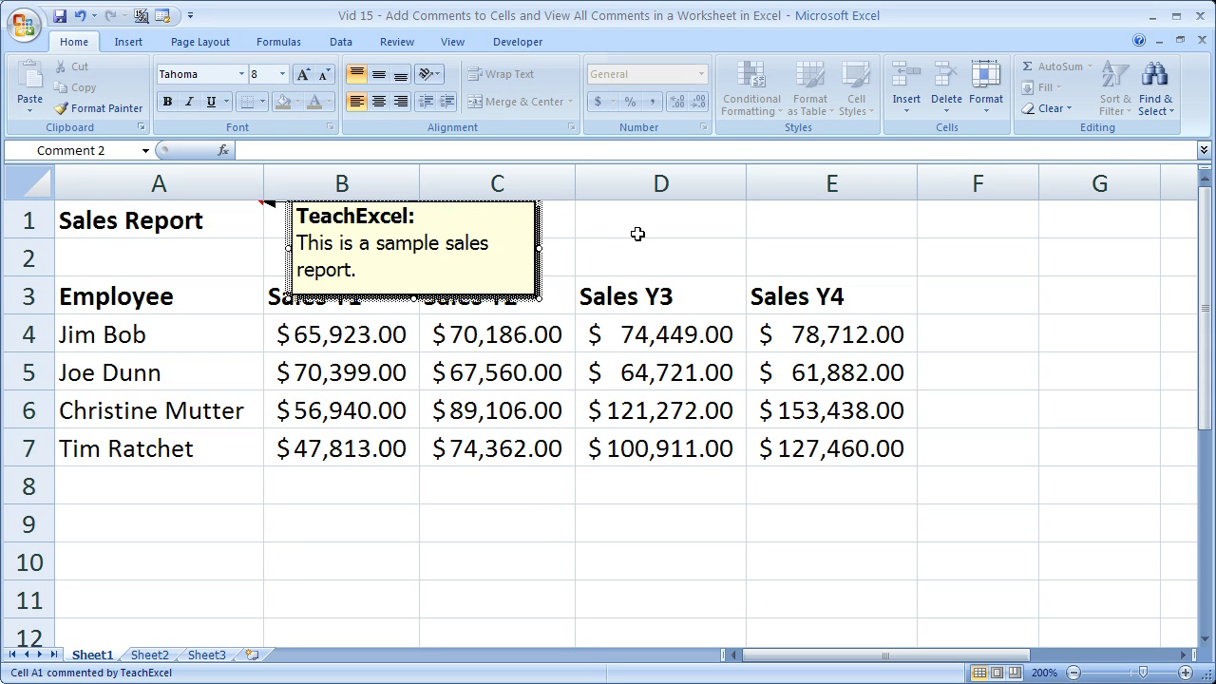
Finish editing the A1 comment by clicking D1, then view the note popping up from A1
click(688, 224)
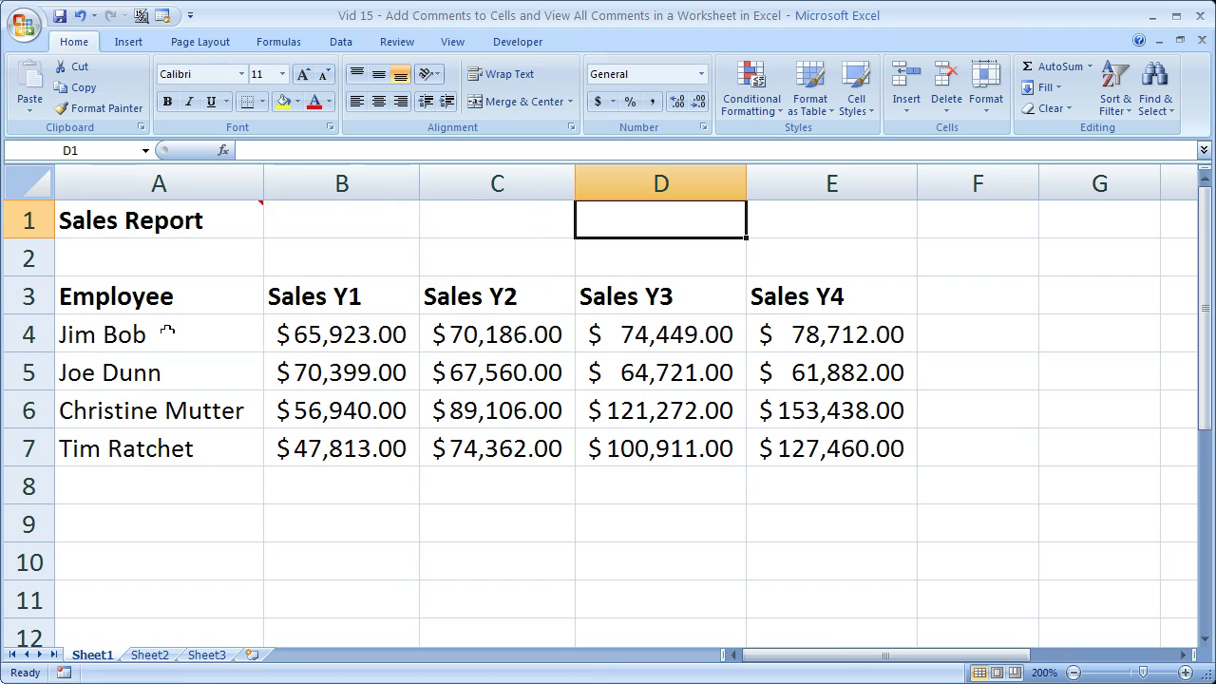
mouse_move(150, 216)
mouse_move(228, 211)
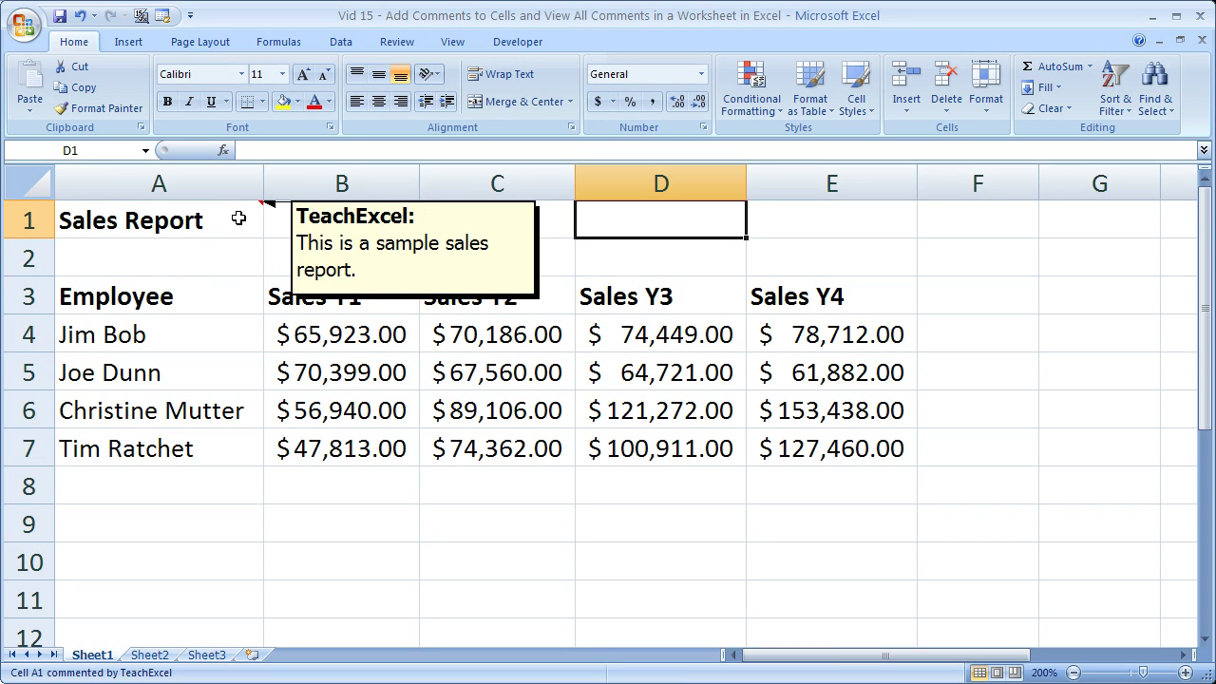
Insert the comment 'This is a note for this salesman: Bad Attitude!' on cell A4
right_click(209, 337)
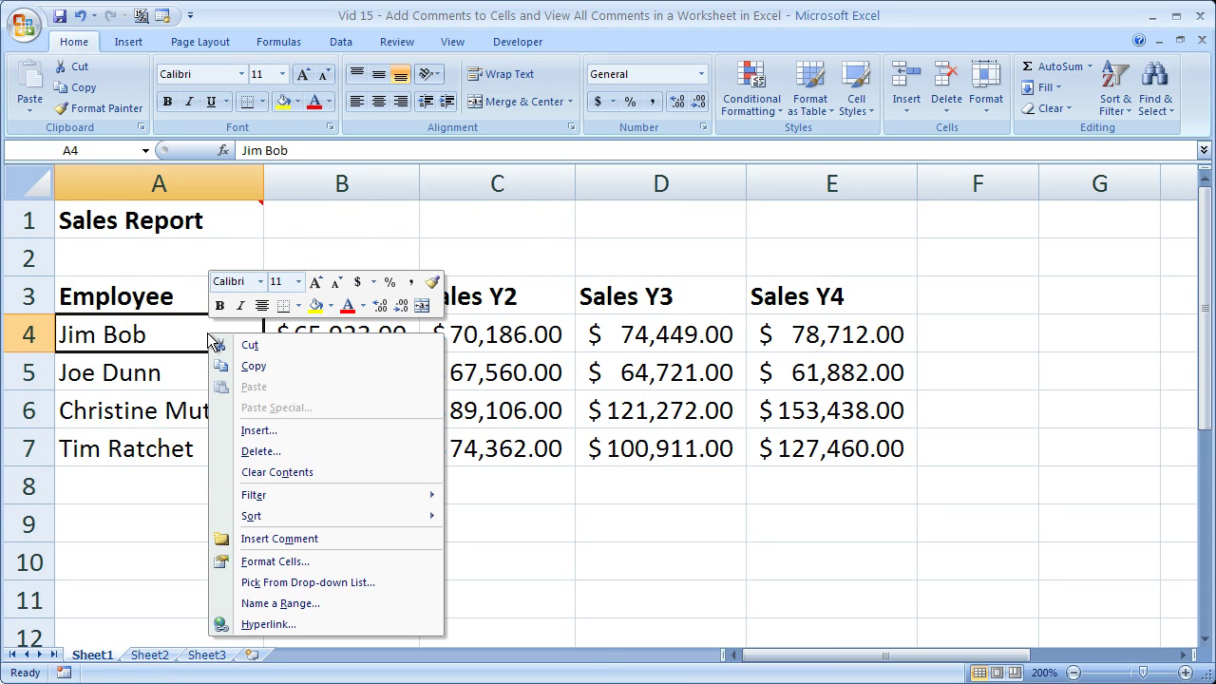
click(321, 535)
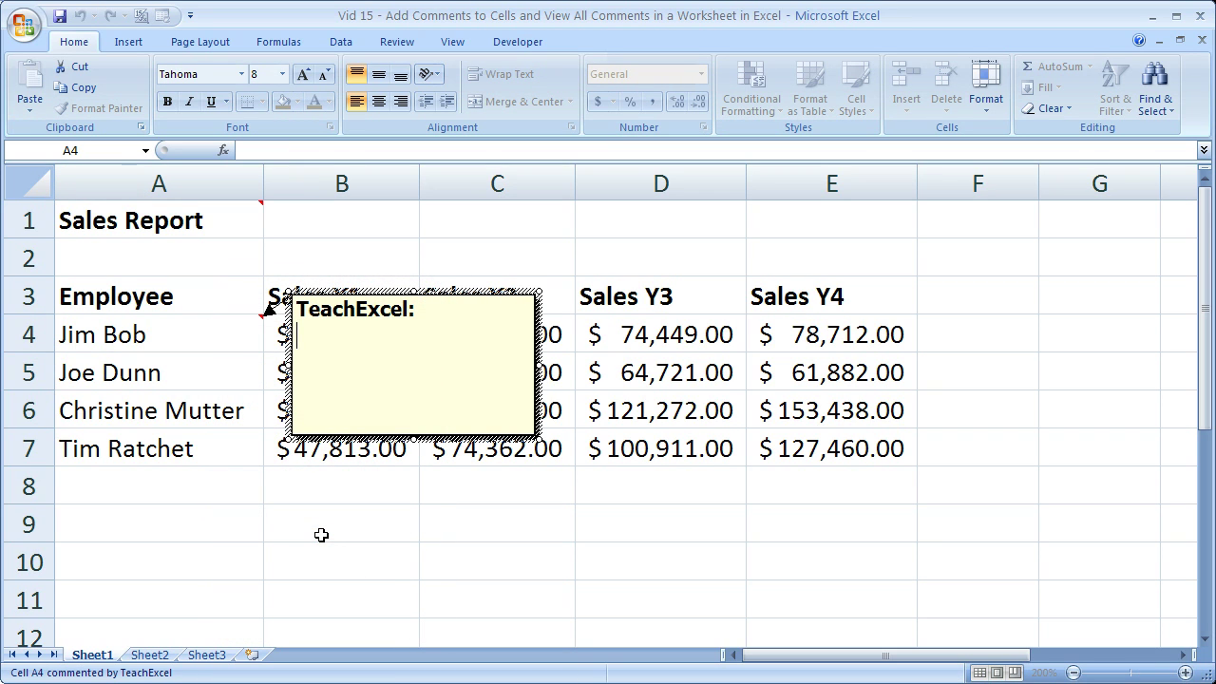
text(This is a note for th)
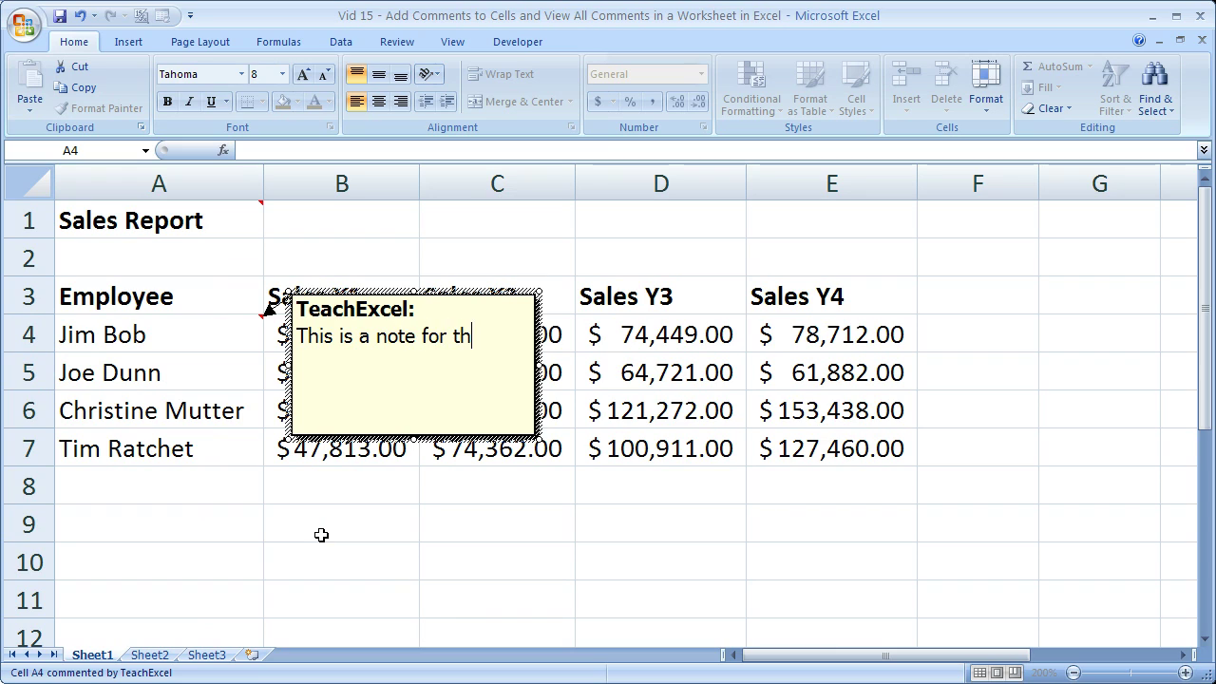
text(is salesmane)
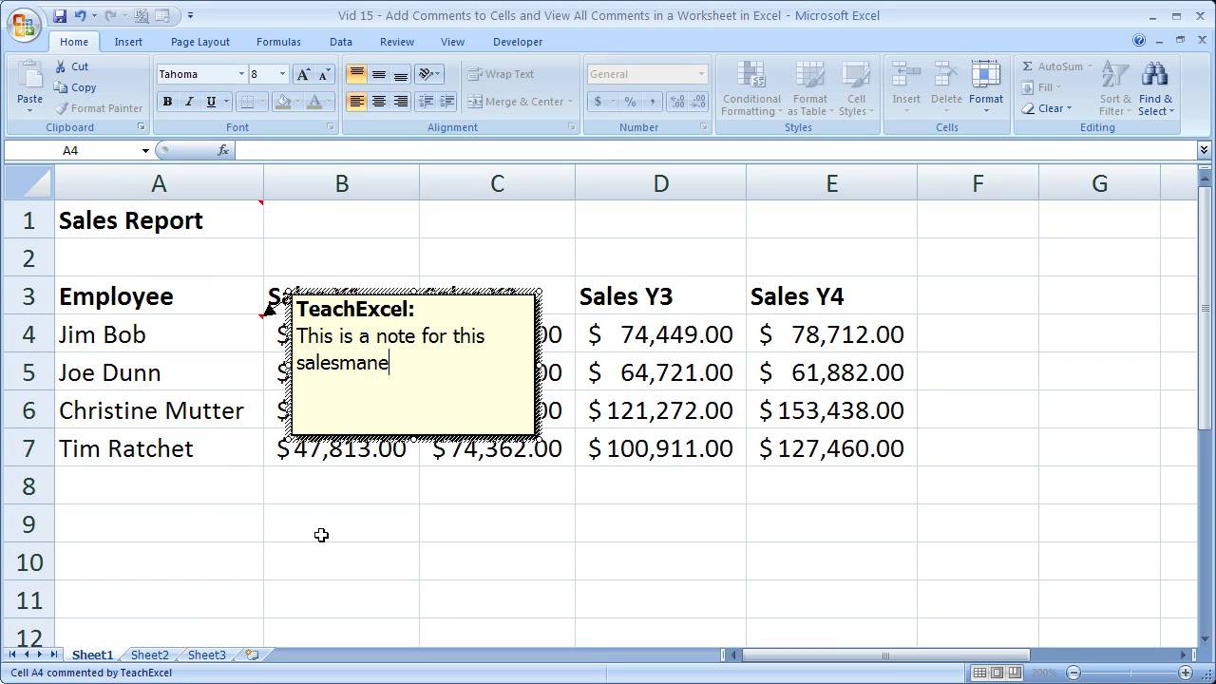
key(BackSpace)
key(BackSpace)
key(BackSpace)
key(BackSpace)
key(BackSpace)
text(man: Bad Attitude!)
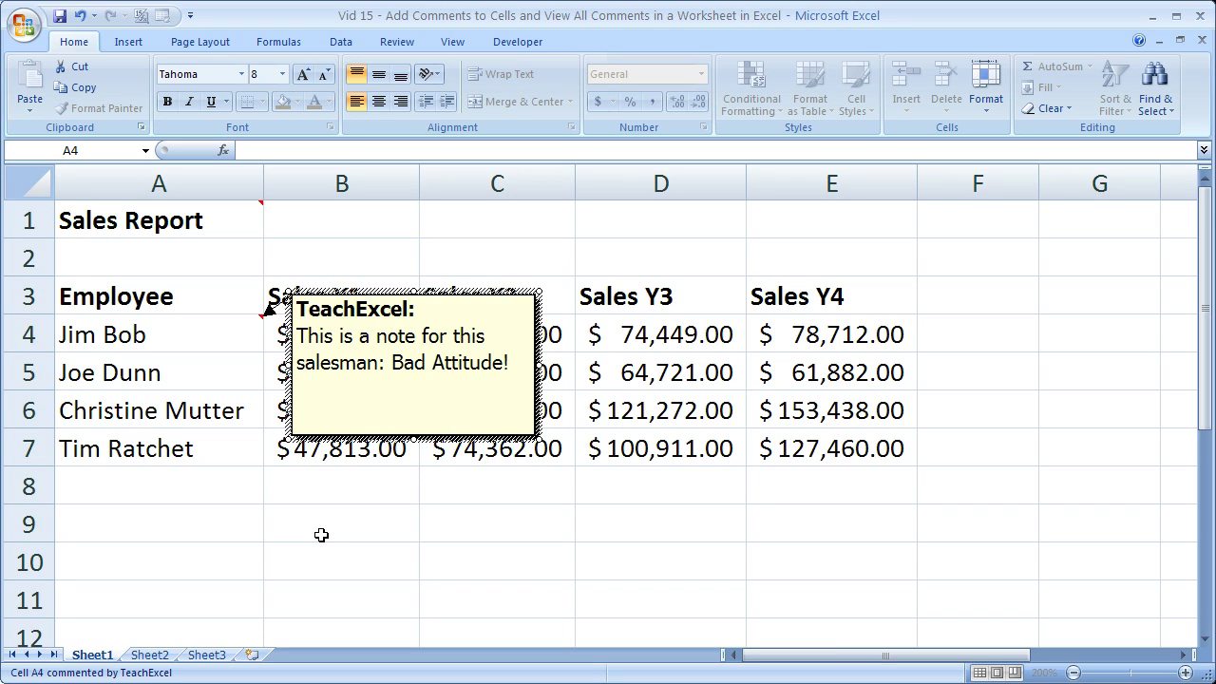
Resize the A4 comment box to one wide line and finish editing at F3
drag(413, 439, 418, 377)
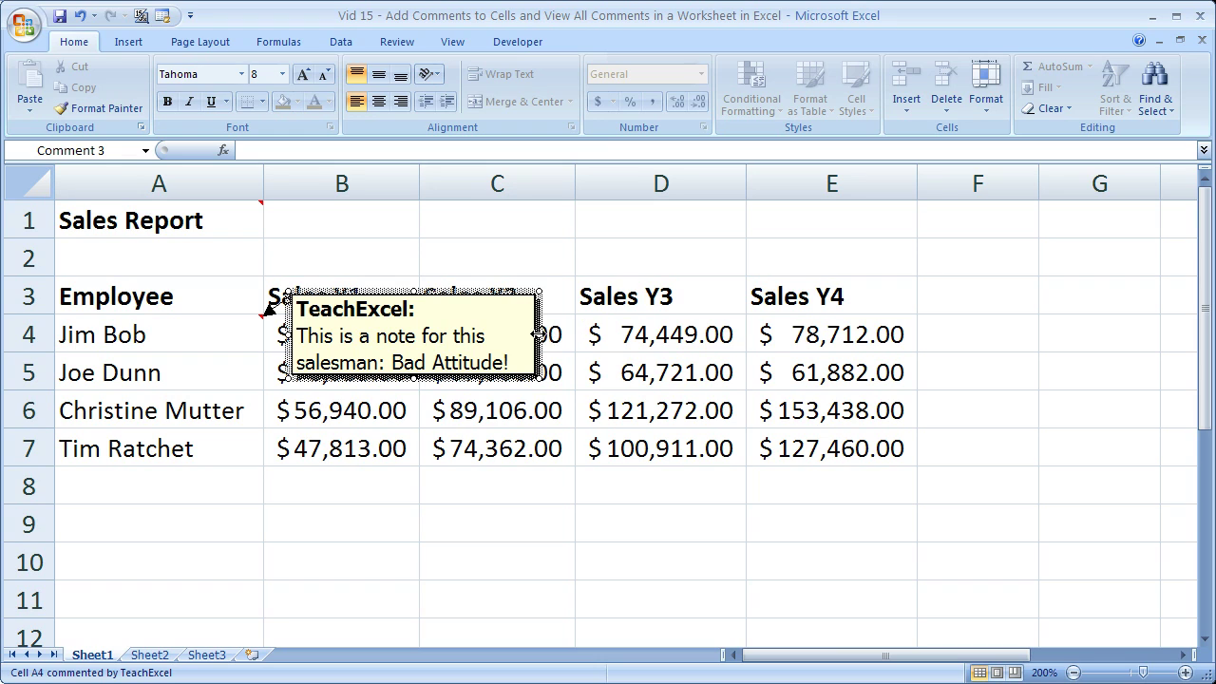
drag(537, 333, 746, 340)
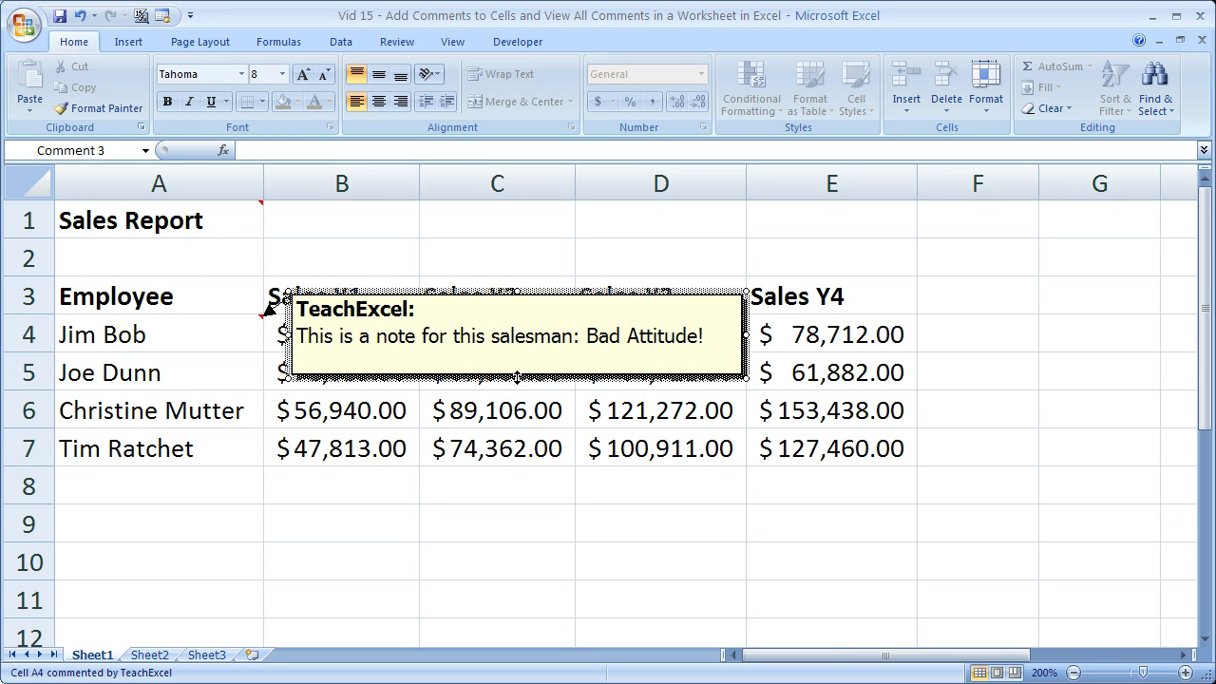
drag(517, 377, 518, 347)
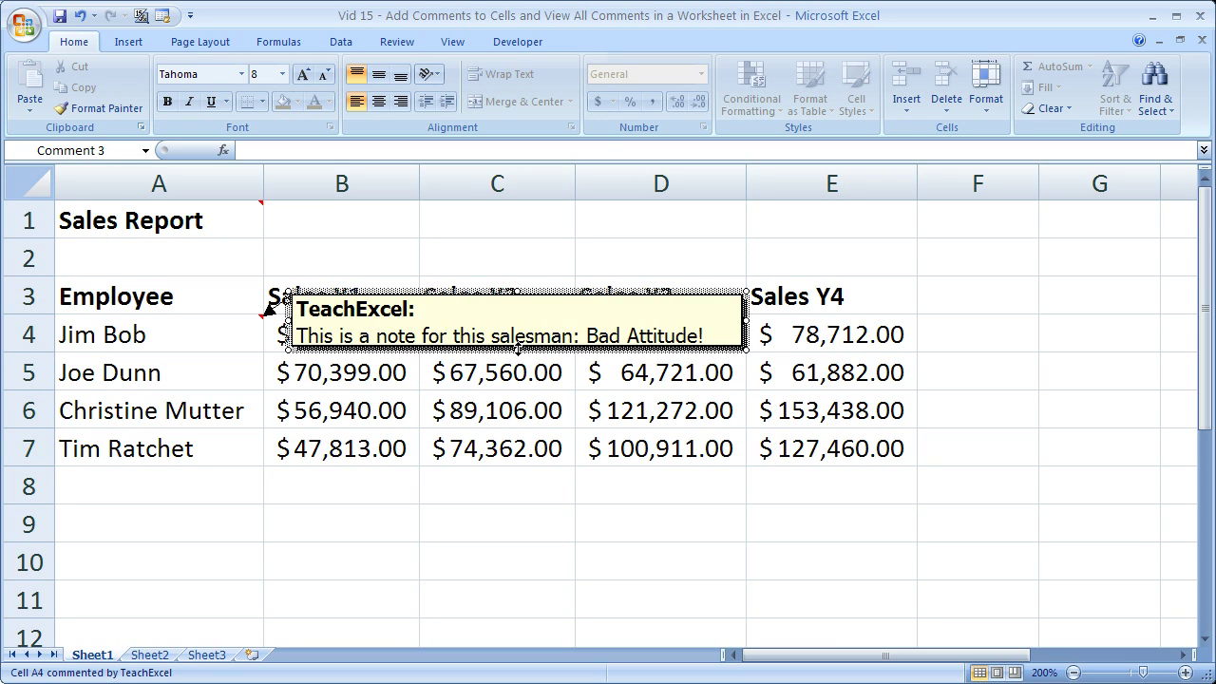
click(1003, 304)
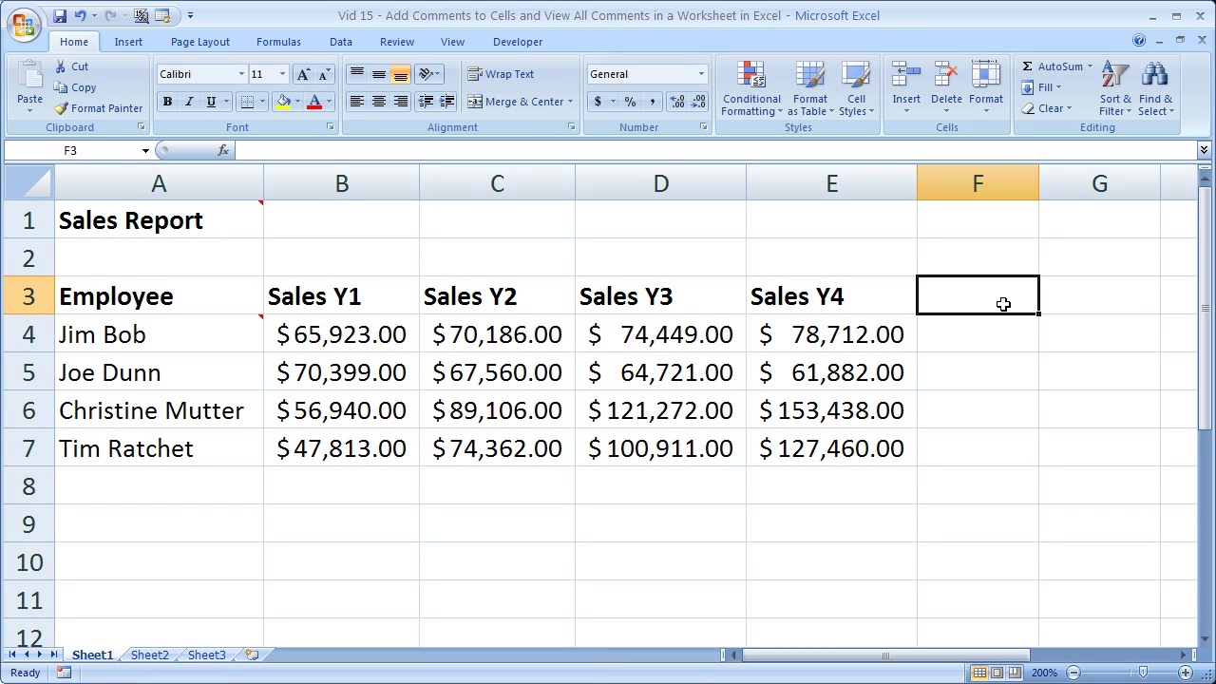
mouse_move(175, 327)
right_click(225, 379)
click(311, 583)
text(adsf)
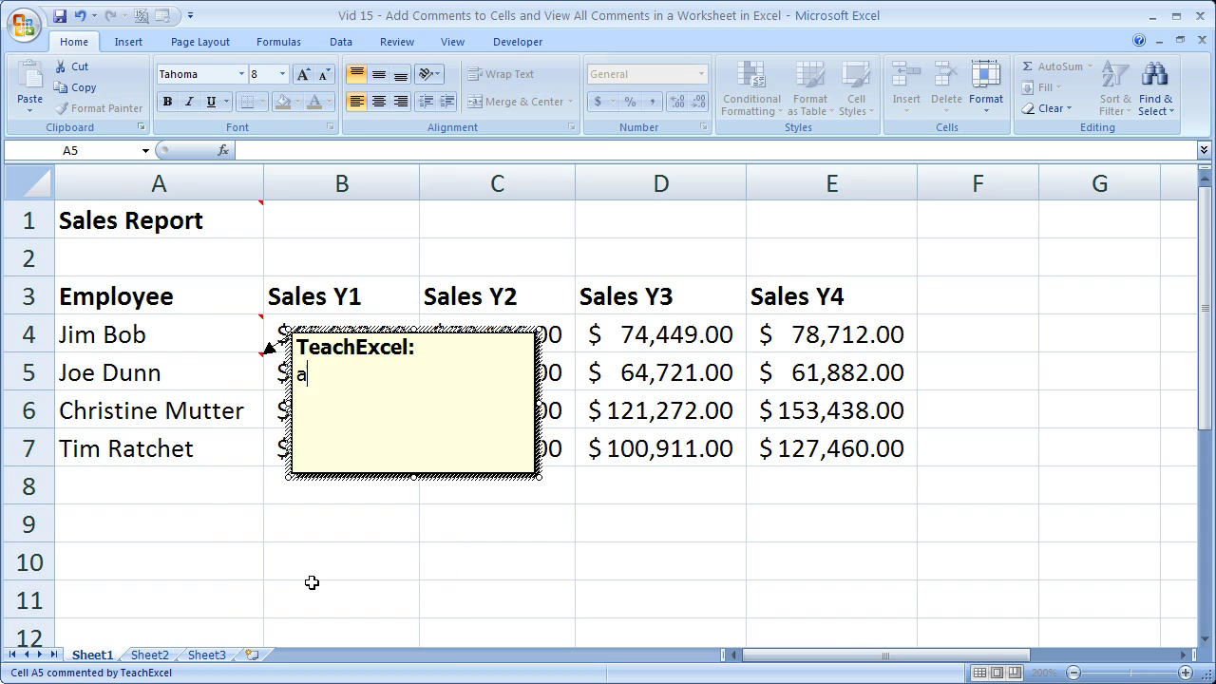
click(312, 583)
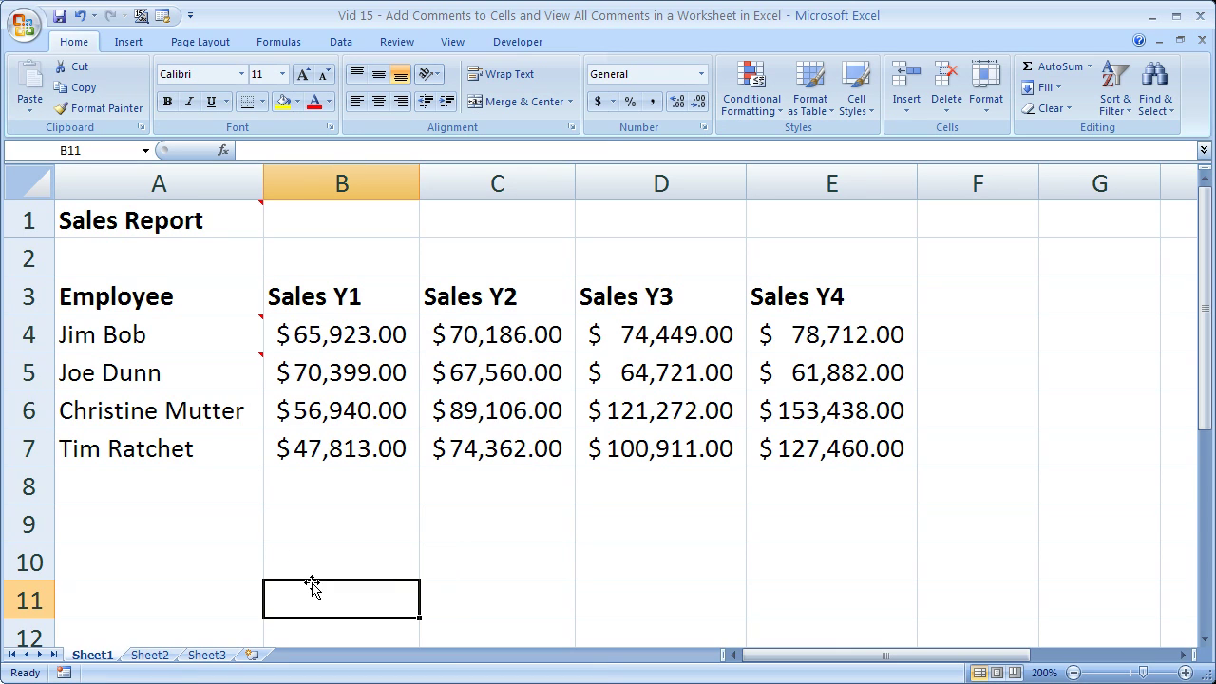
right_click(189, 380)
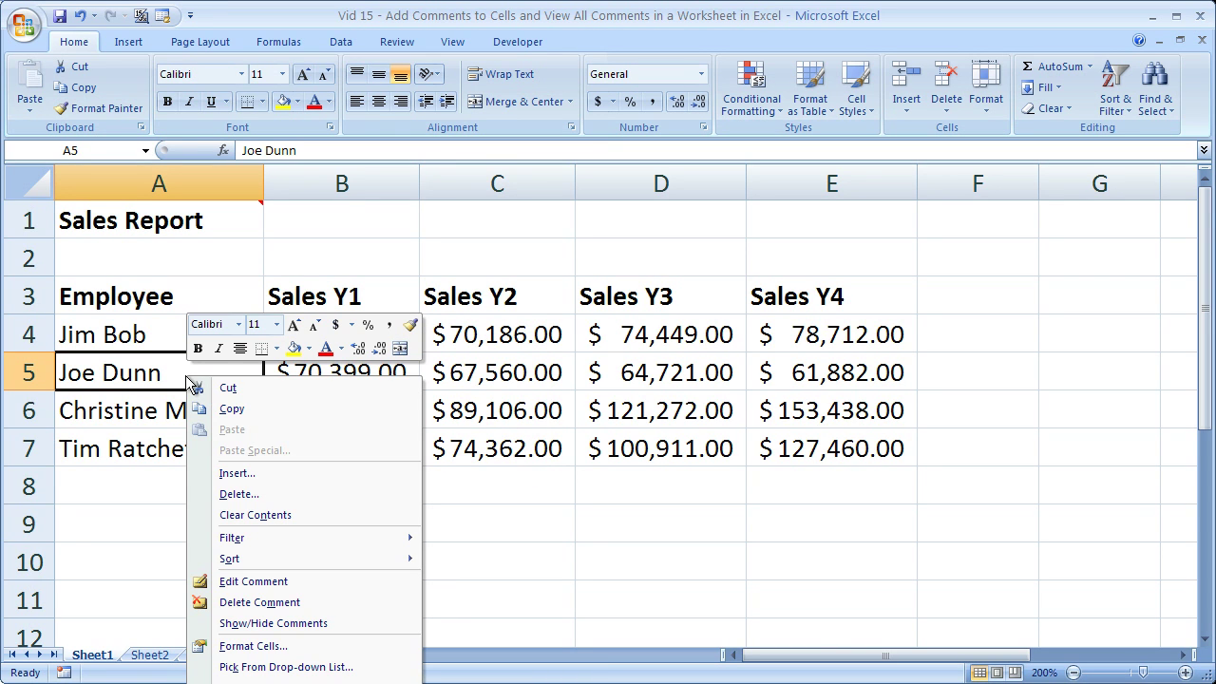
click(291, 602)
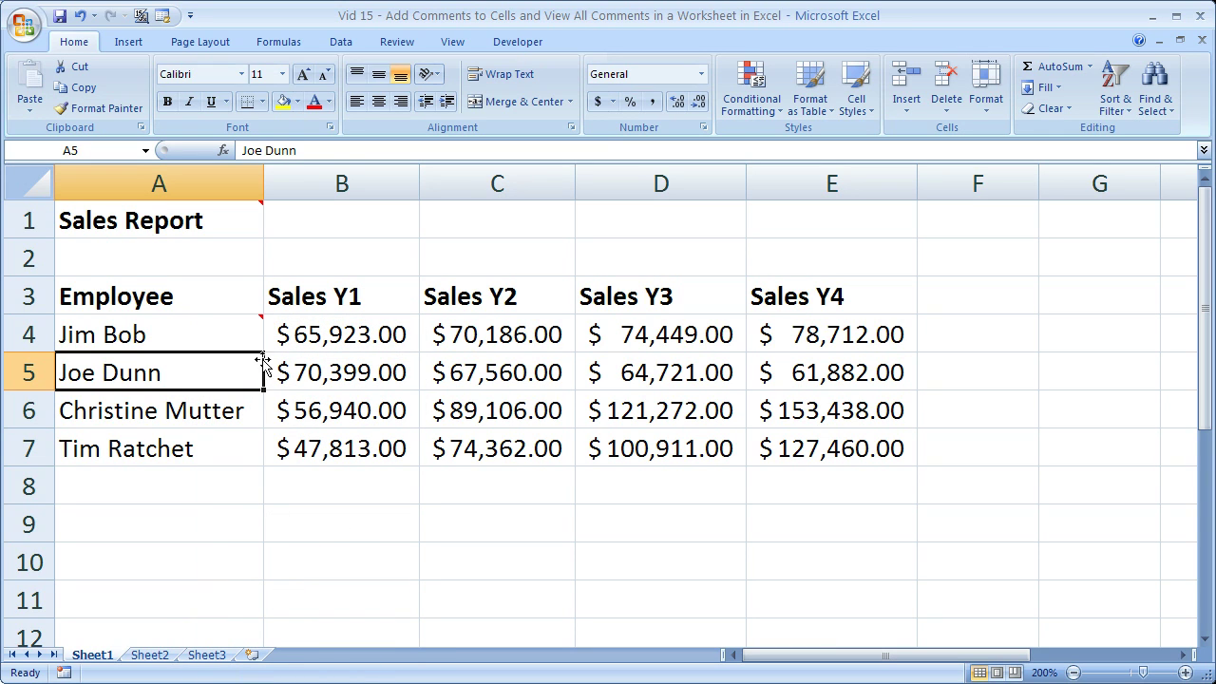
click(292, 383)
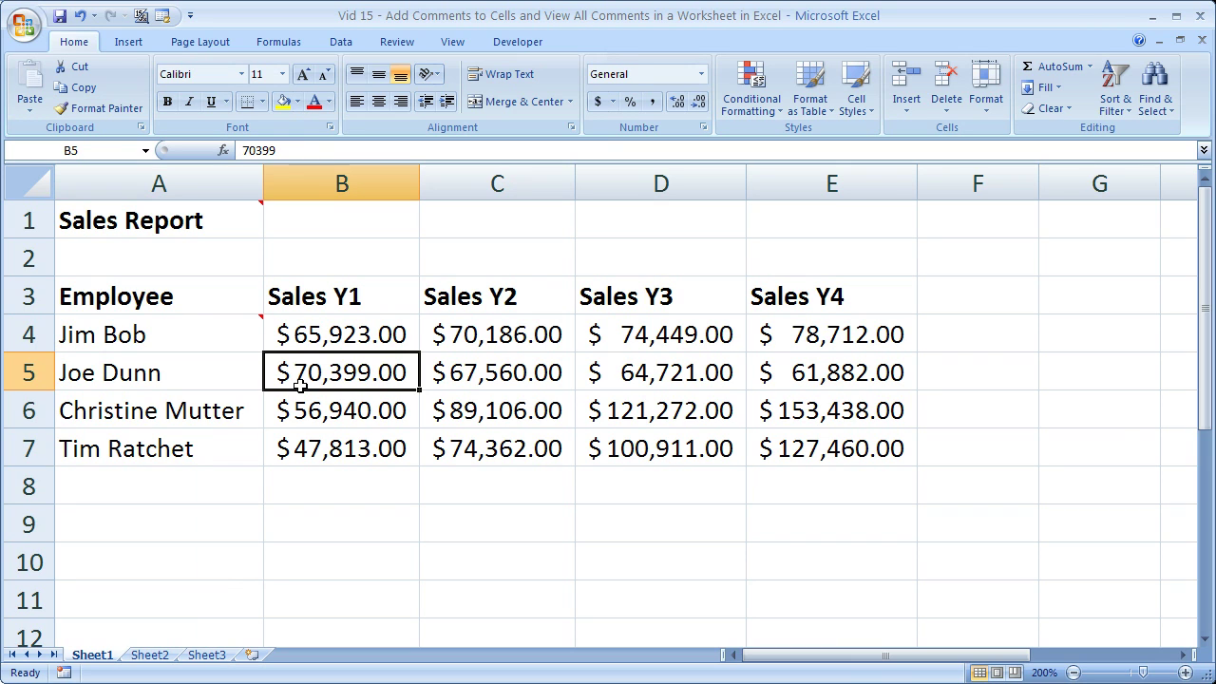
click(346, 418)
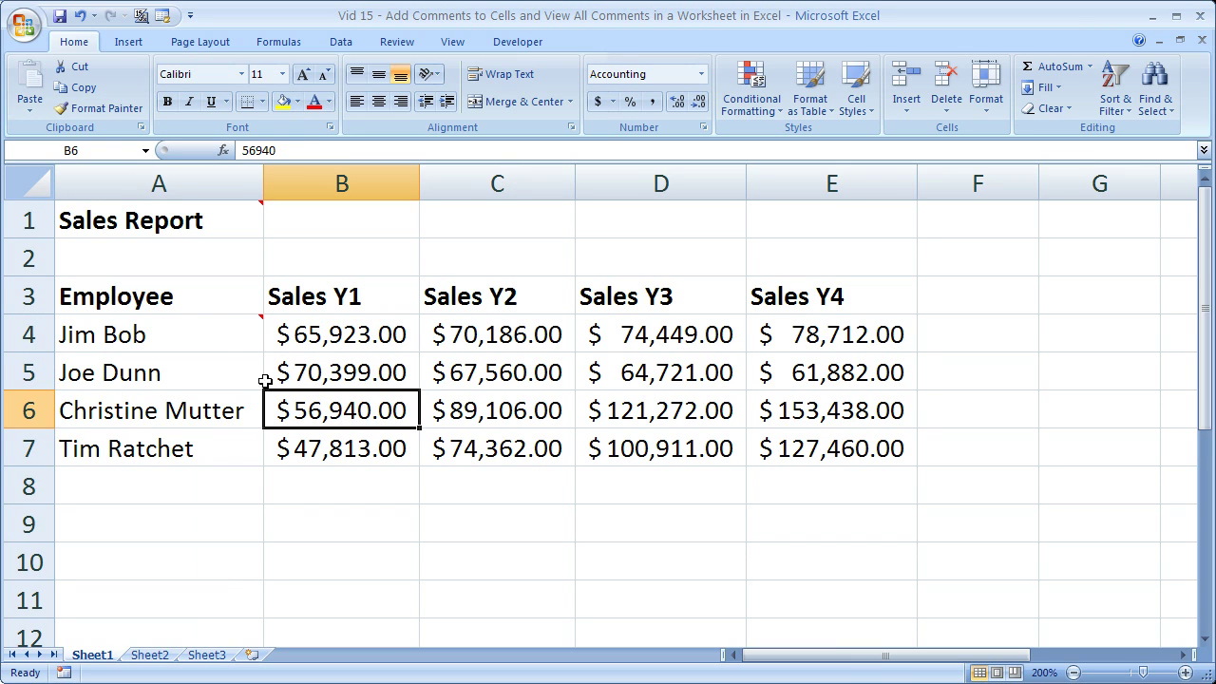
click(221, 327)
click(232, 372)
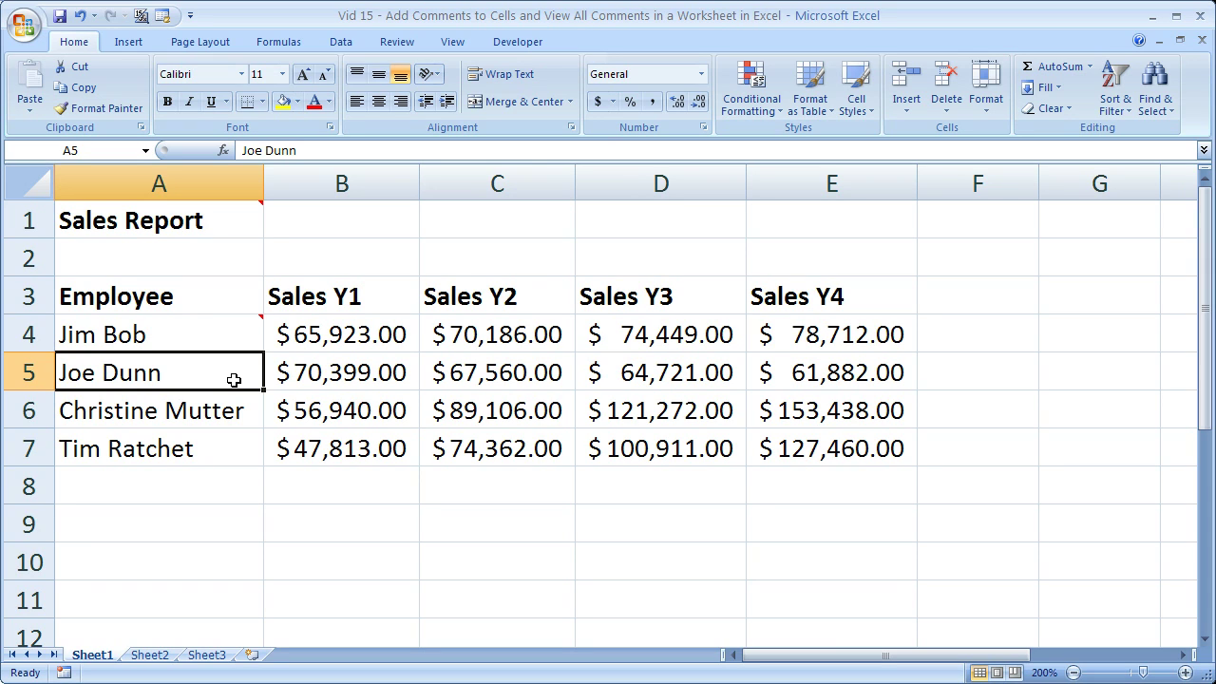
click(219, 335)
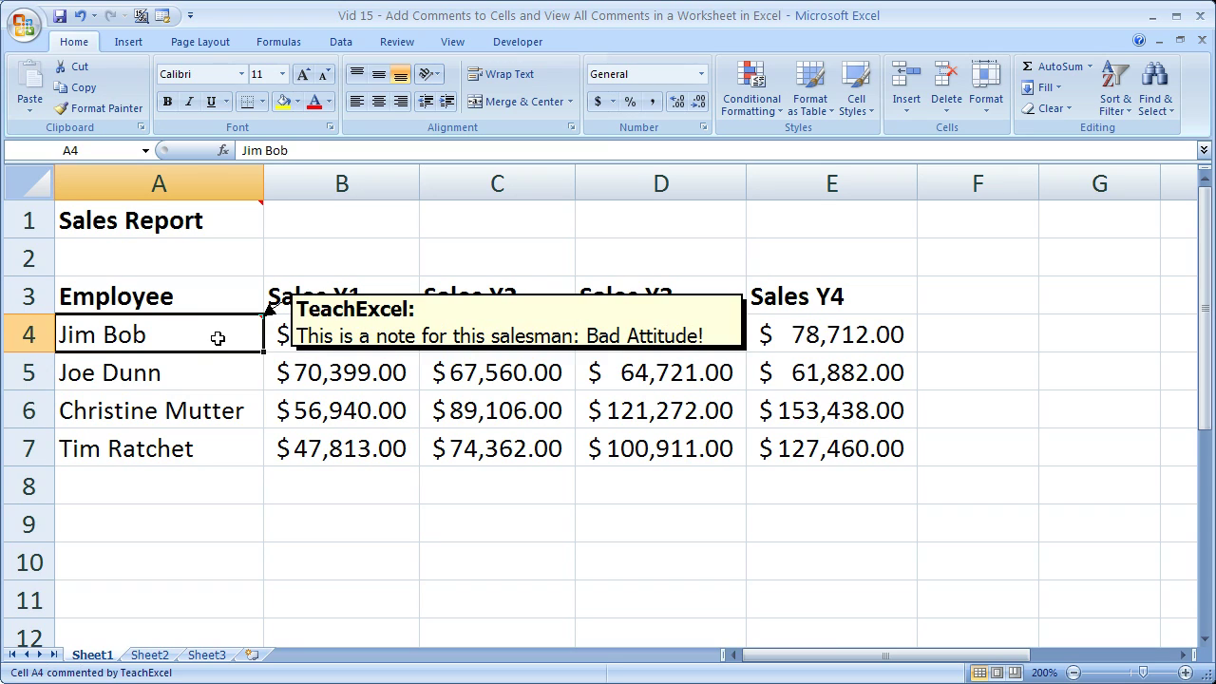
Use Show/Hide Comments on A4 so the Bad Attitude note stays displayed when other cells are selected
mouse_move(211, 339)
right_click(214, 344)
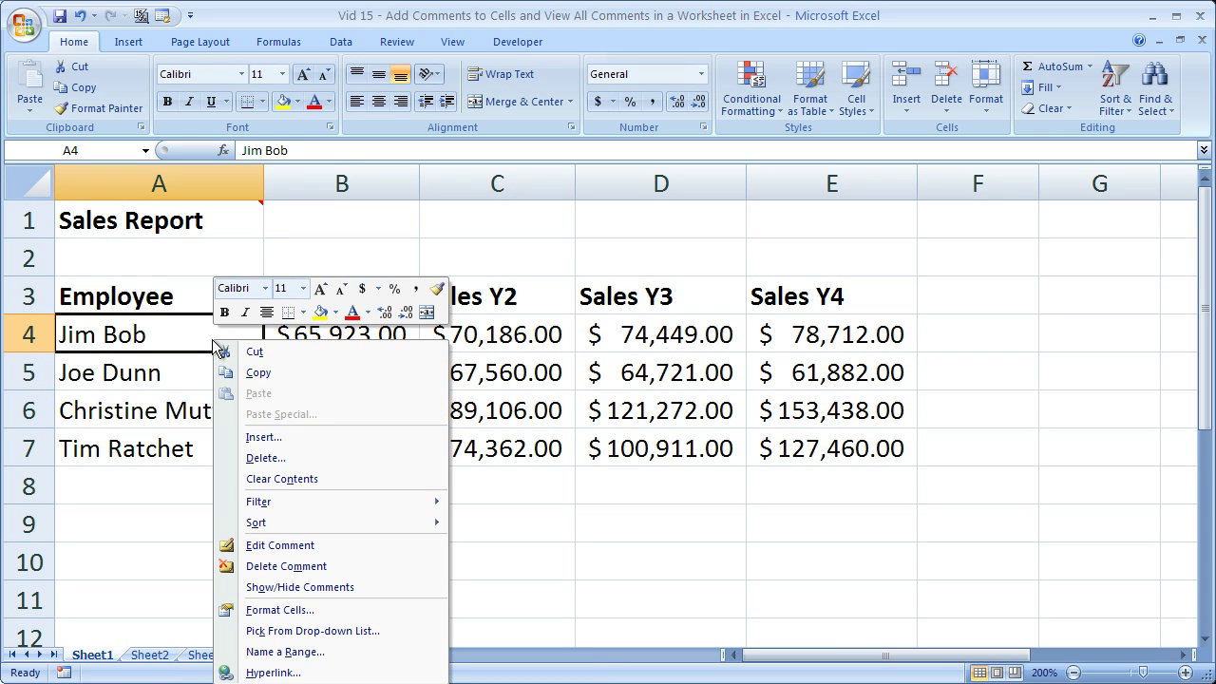
click(337, 587)
click(368, 564)
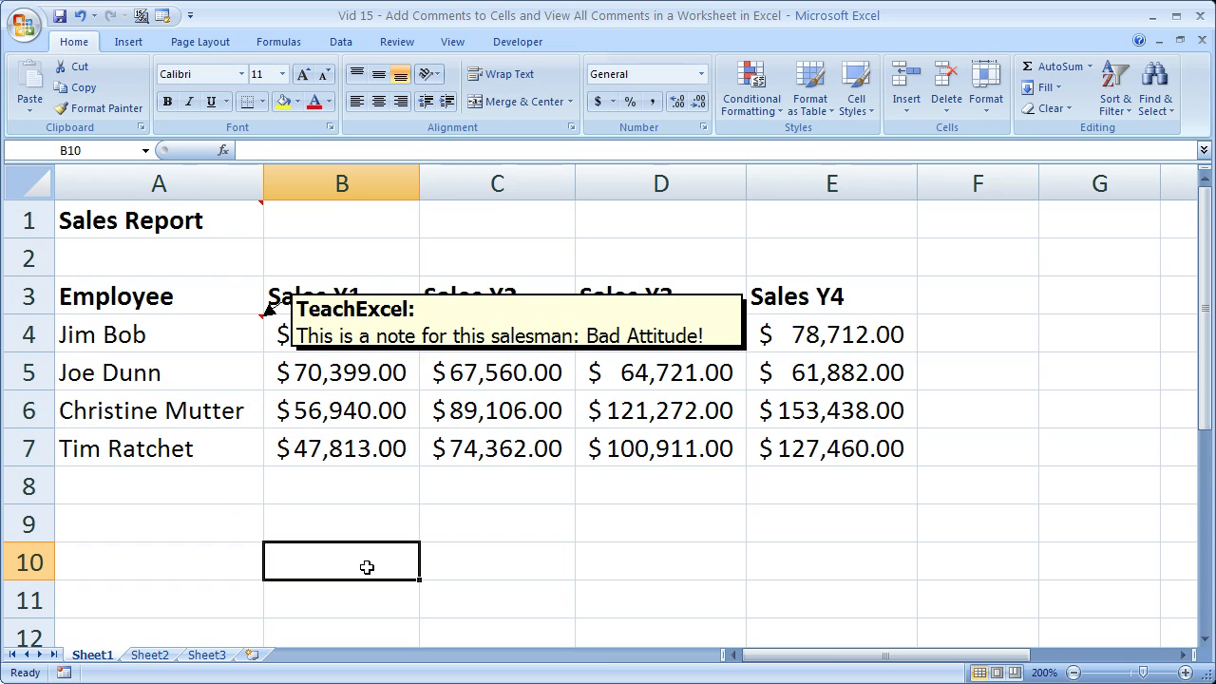
click(660, 559)
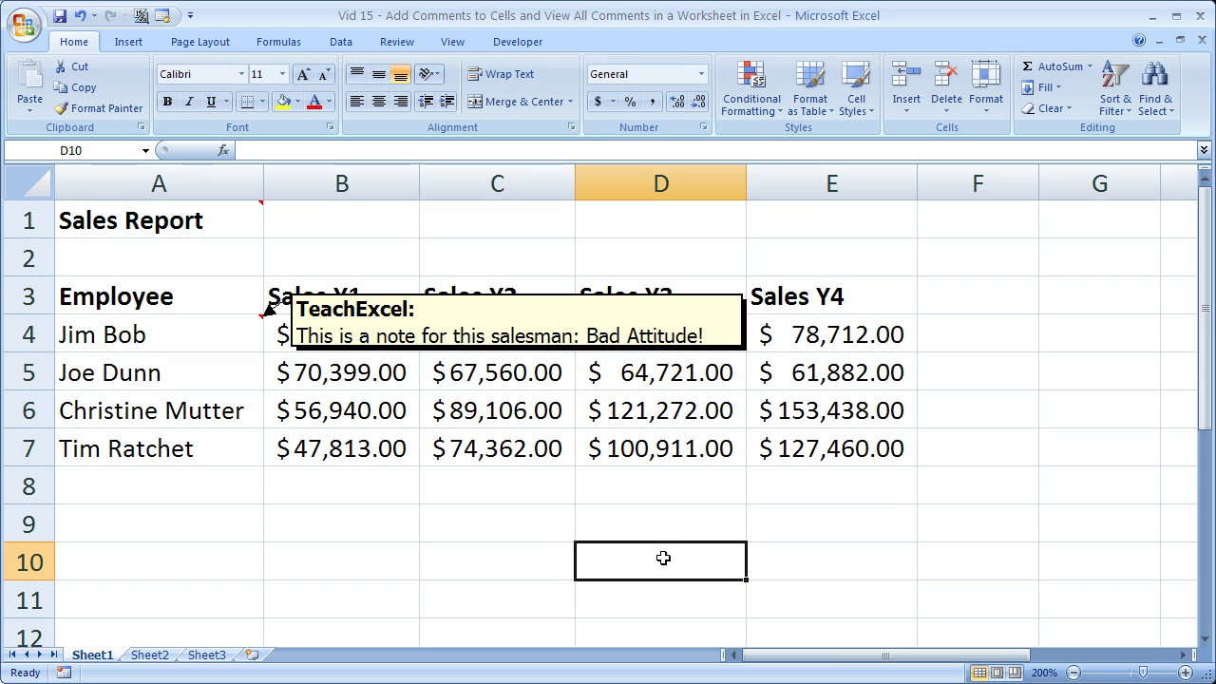
drag(1204, 380, 1199, 337)
Hide A4's comment so it pops up only when resting on Jim Bob's cell, then select B2
mouse_move(220, 213)
right_click(215, 339)
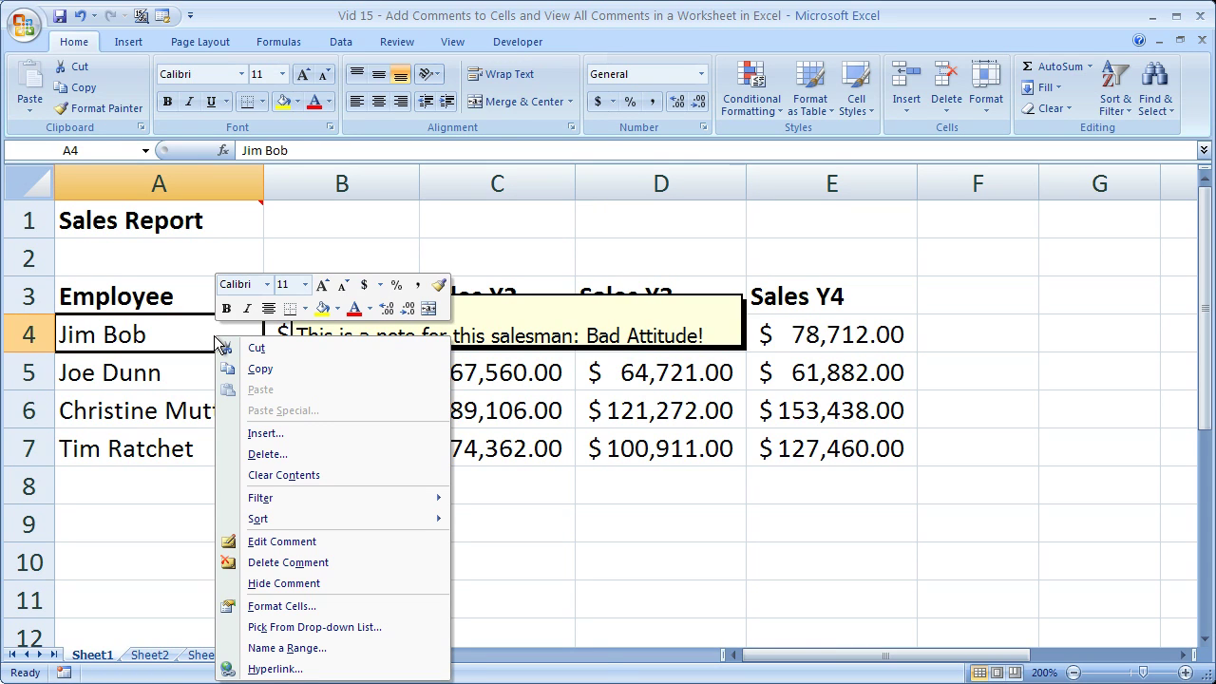
click(284, 583)
click(435, 566)
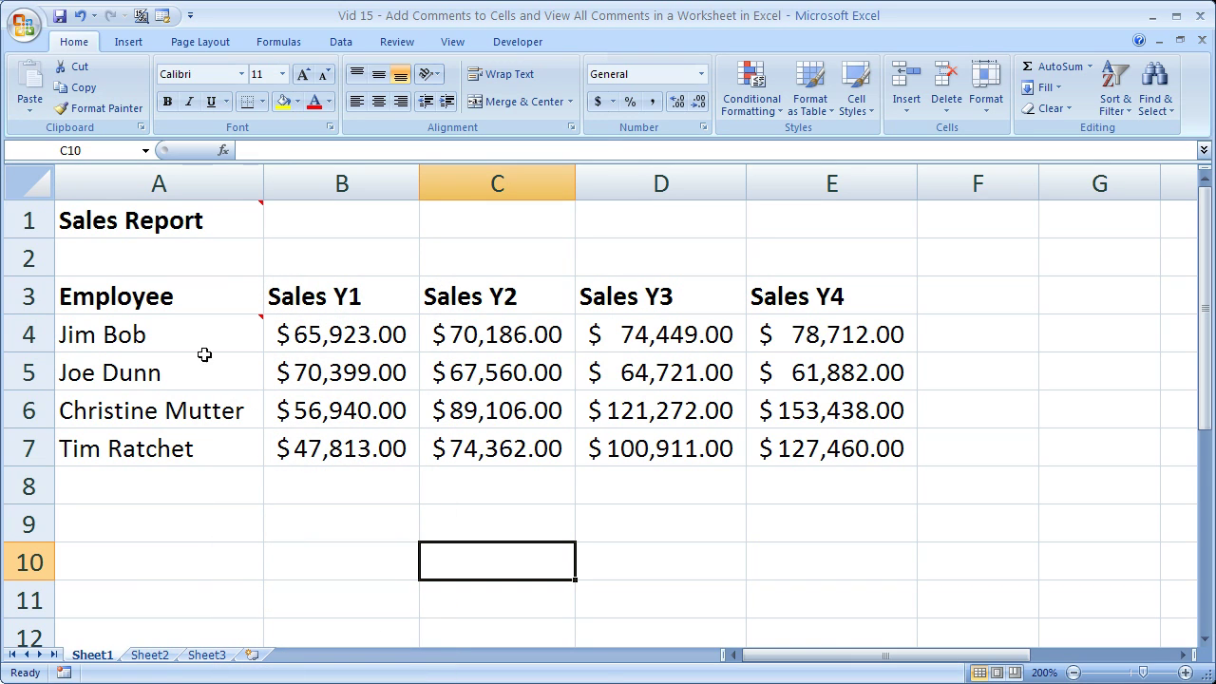
mouse_move(203, 330)
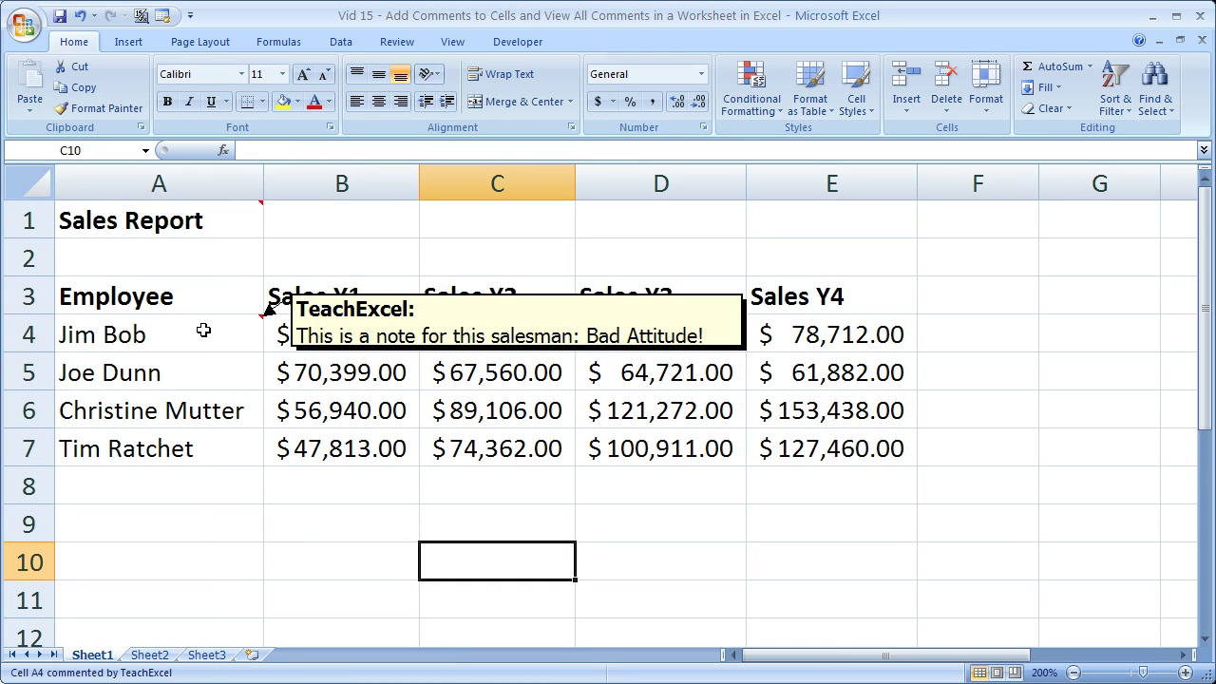
click(308, 266)
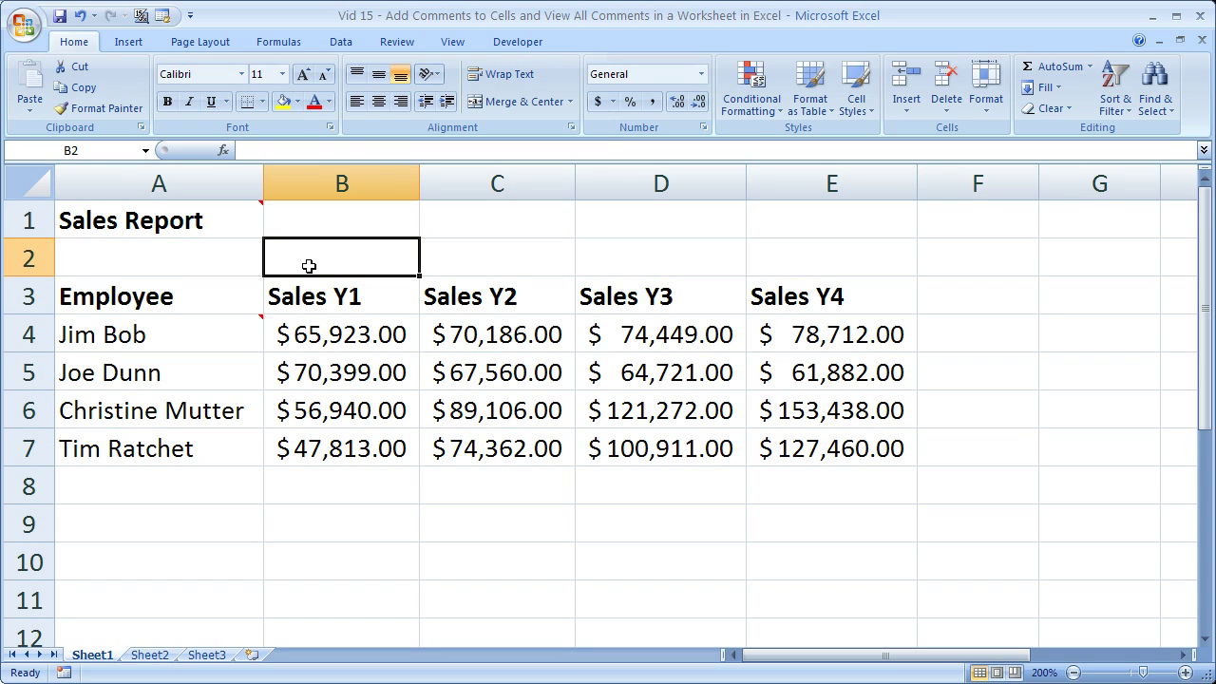
Turn on Show All Comments from the Review tab to display the A1 and A4 notes
click(394, 43)
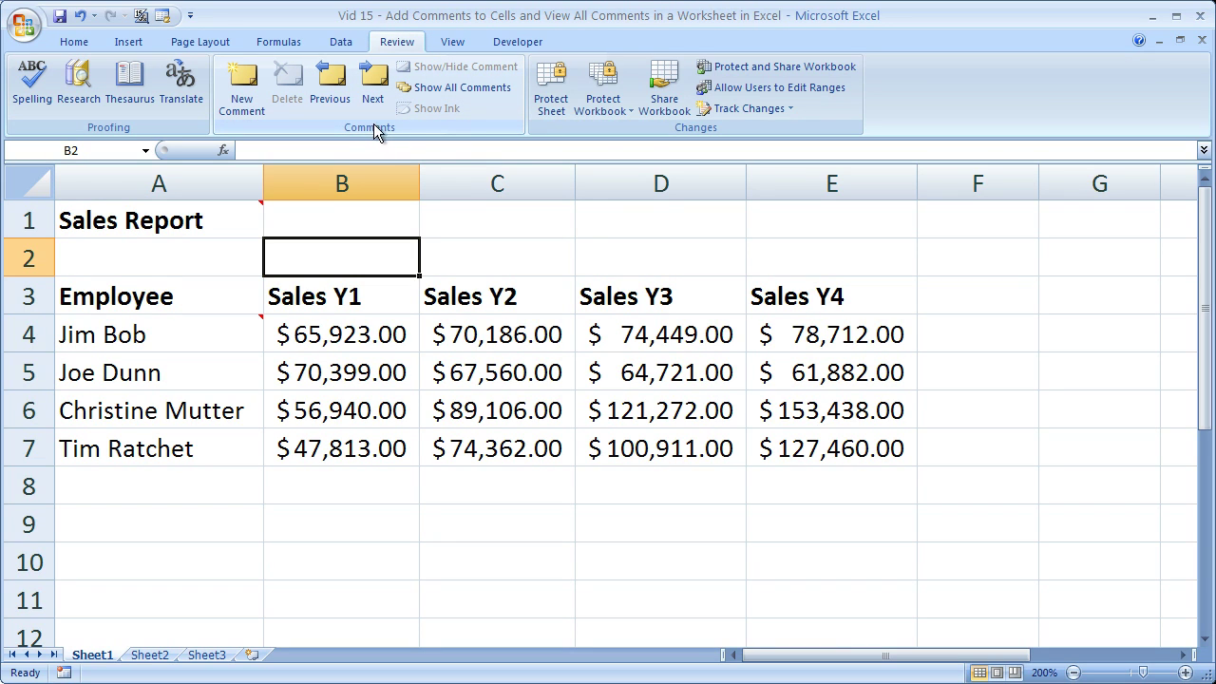
click(430, 95)
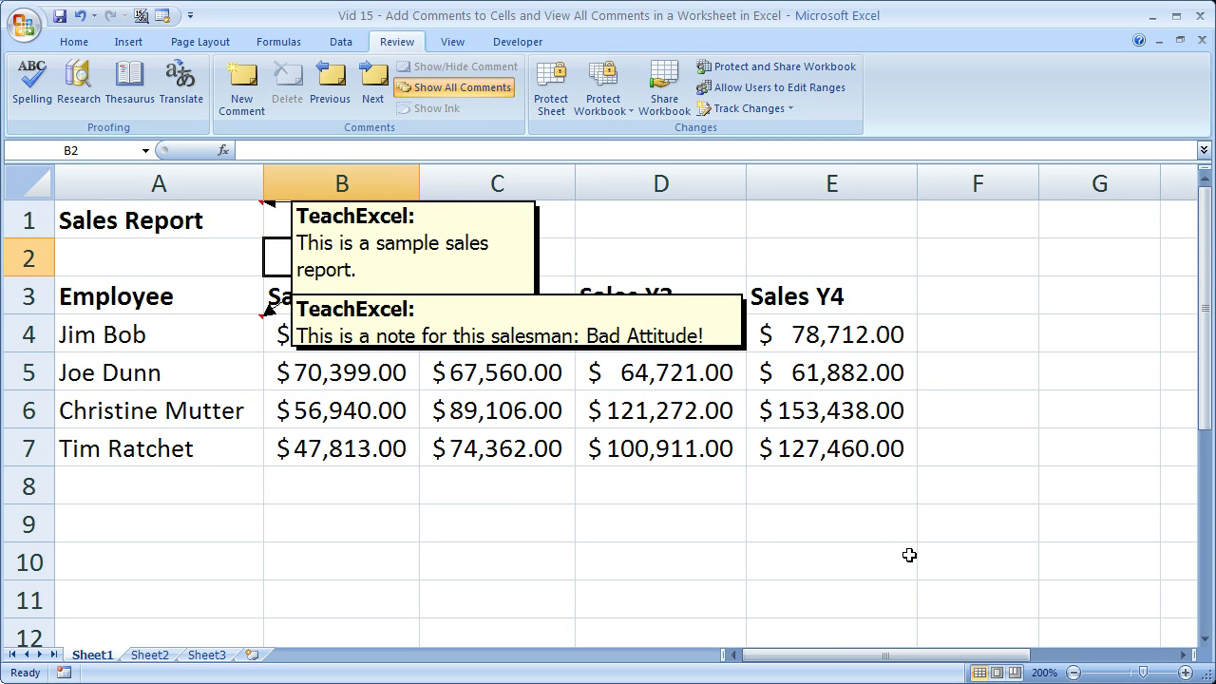
click(1073, 672)
click(1073, 673)
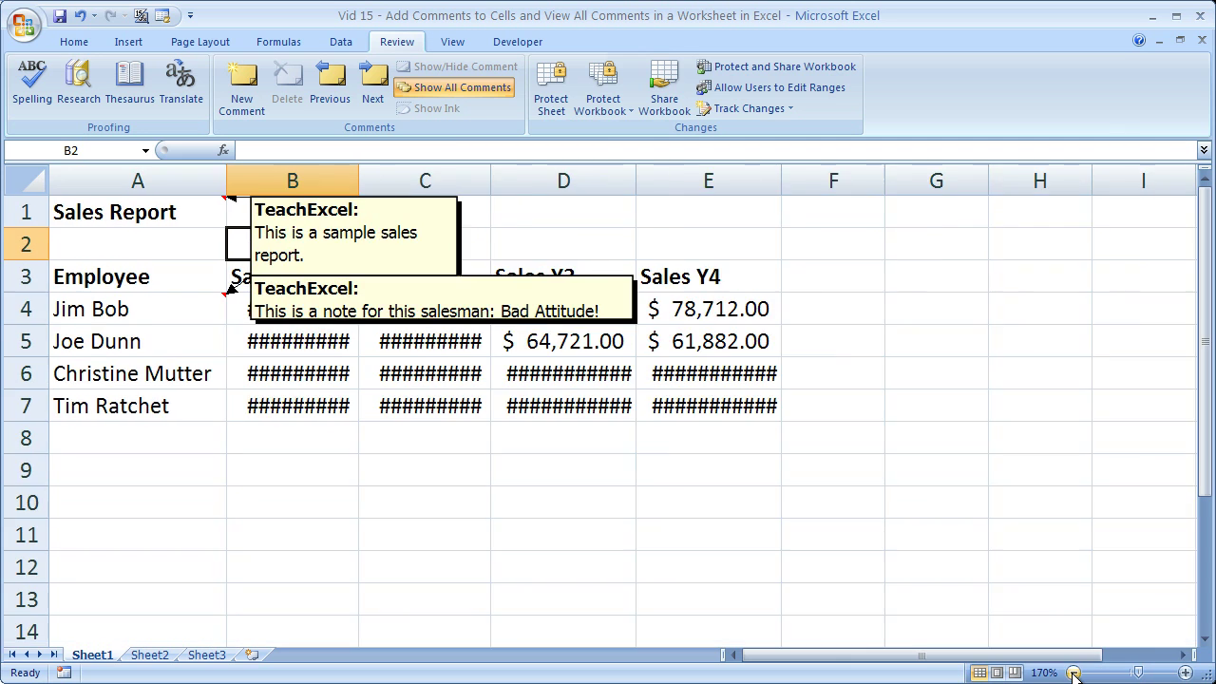
click(1073, 673)
click(1073, 673)
click(1073, 672)
click(1072, 672)
click(1072, 672)
click(1072, 672)
click(1072, 673)
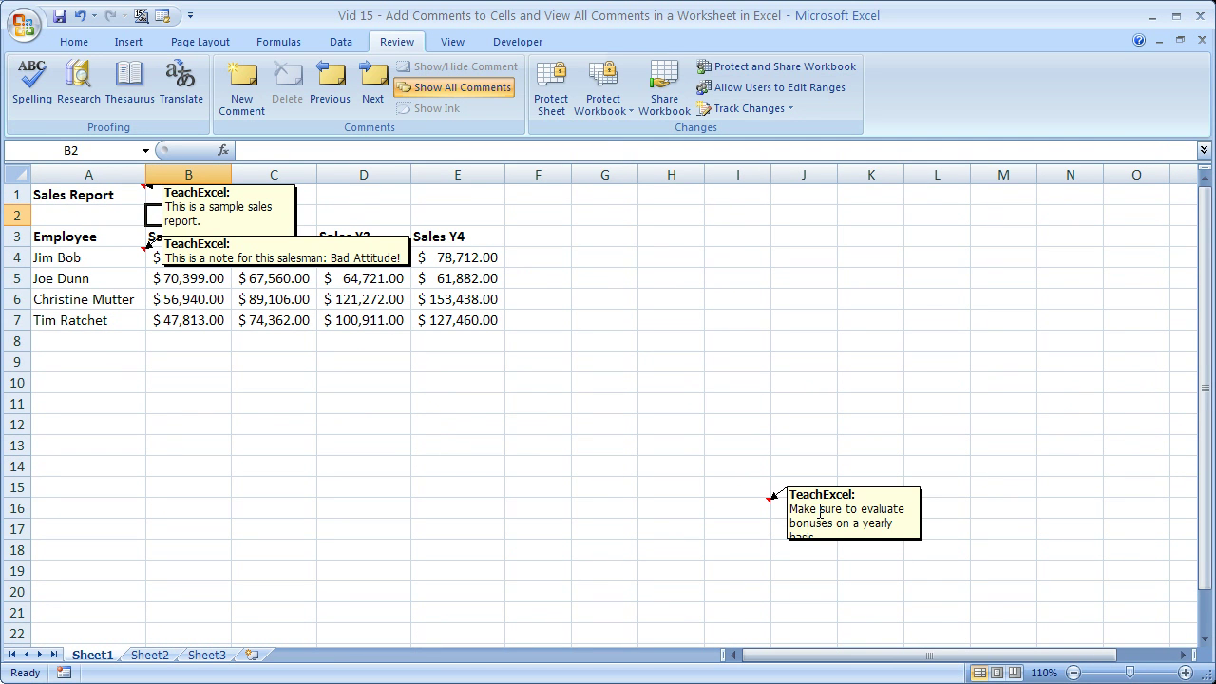
click(1072, 673)
click(1071, 673)
click(1071, 672)
click(1072, 672)
click(1071, 672)
click(1071, 673)
click(1072, 672)
click(1071, 673)
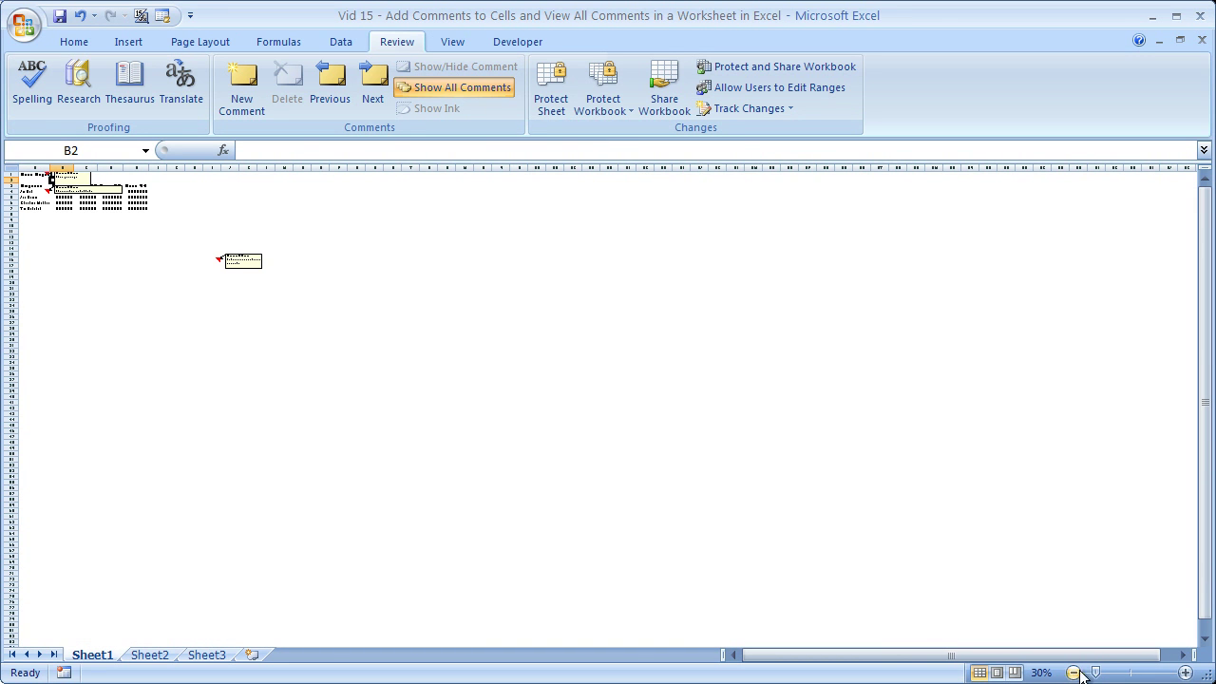
click(1185, 673)
click(1185, 673)
click(1185, 672)
click(1185, 672)
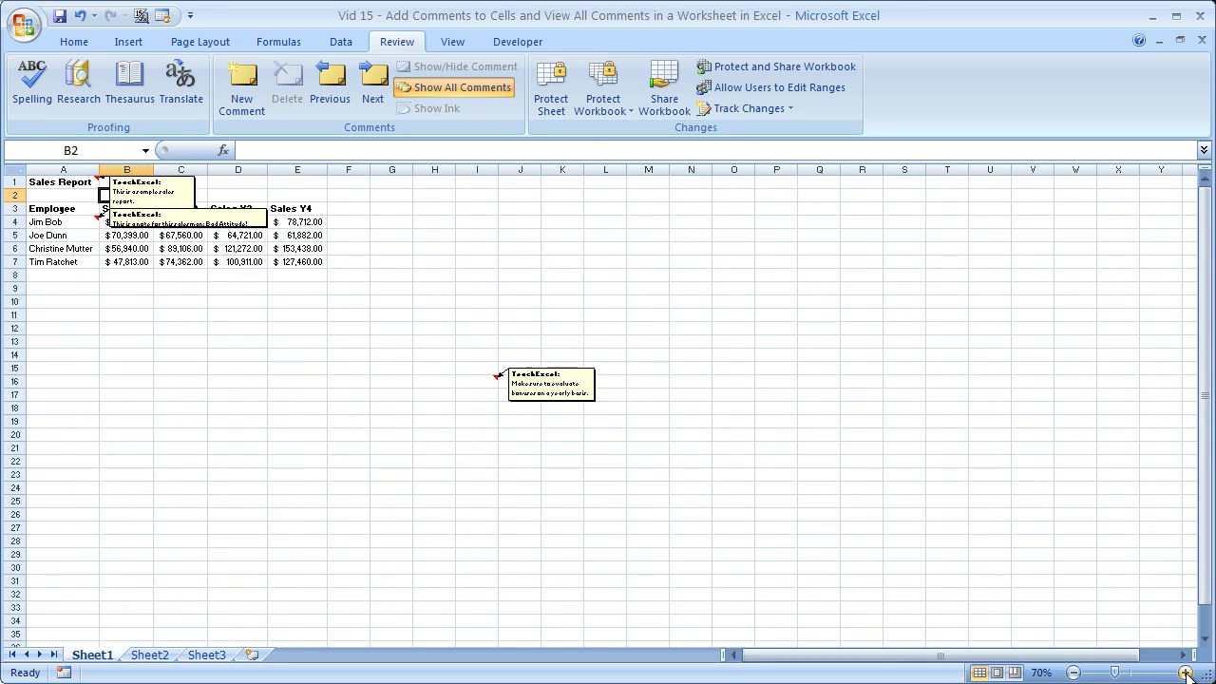
click(1185, 672)
click(1185, 673)
click(1185, 673)
click(1185, 672)
click(1185, 672)
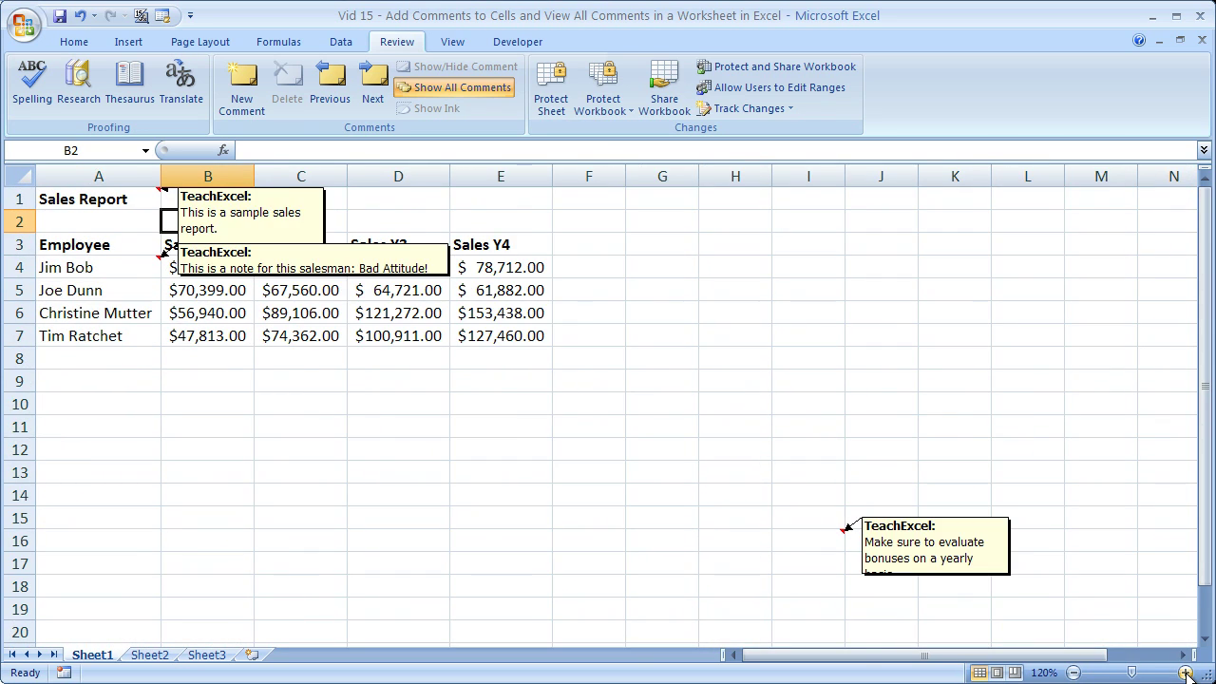
click(1185, 672)
click(1185, 672)
click(1185, 672)
click(1185, 673)
click(1186, 673)
click(1186, 672)
click(1185, 673)
click(1185, 672)
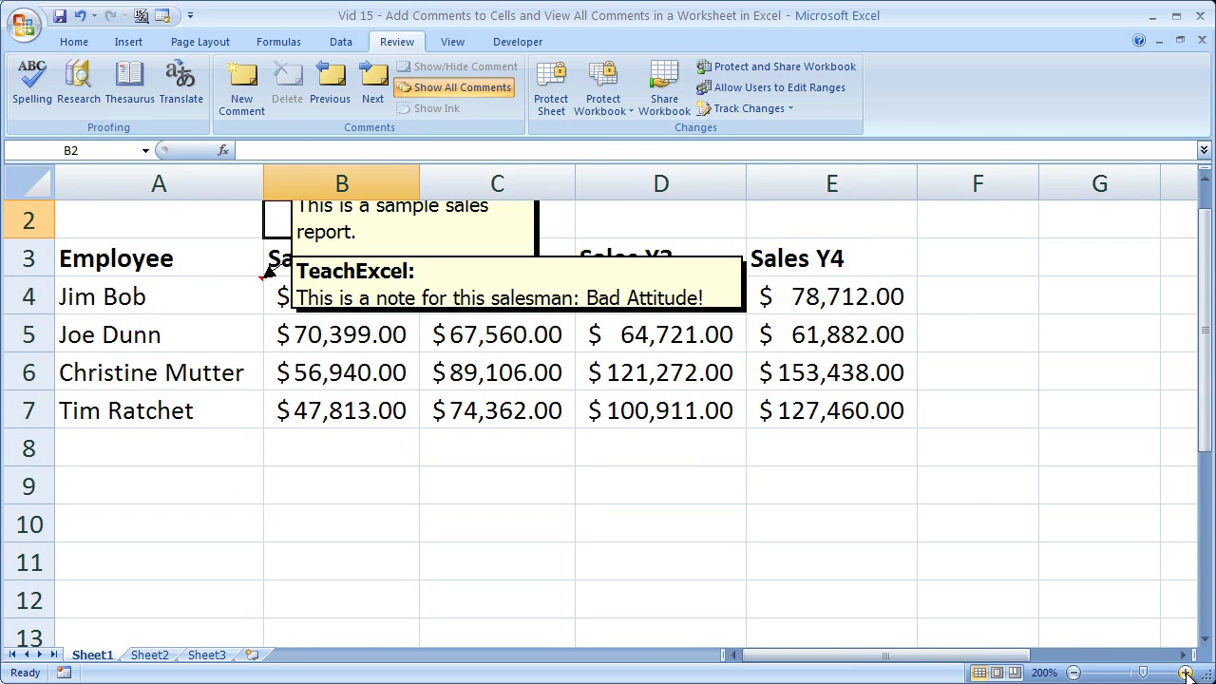
Scroll over to check the I16 comment, scroll back, and turn Show All Comments off
drag(937, 654, 1134, 630)
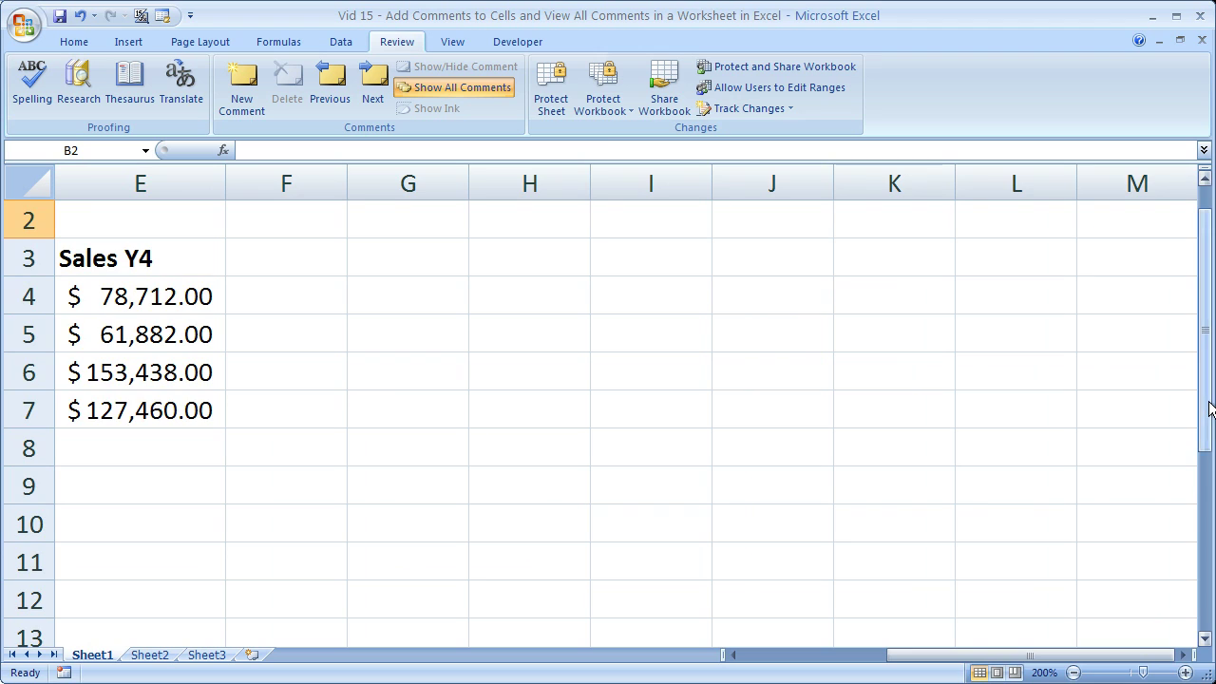
drag(1211, 408, 1211, 587)
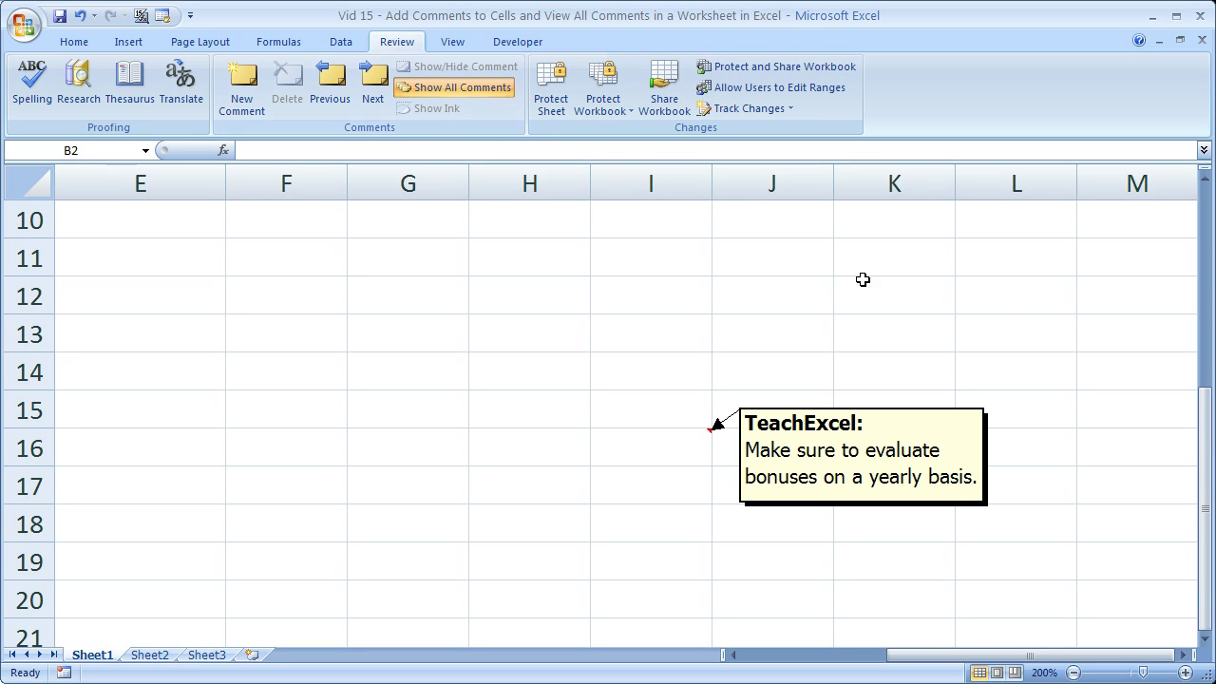
drag(1204, 432, 1204, 230)
drag(896, 655, 750, 655)
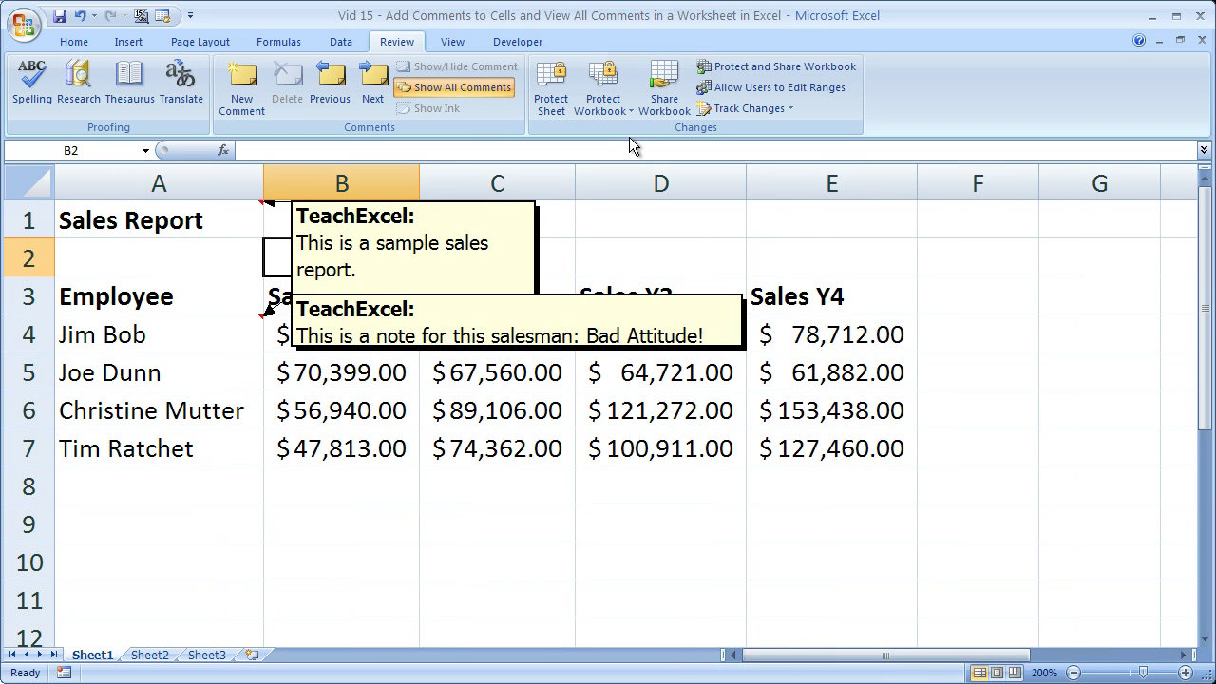
click(413, 90)
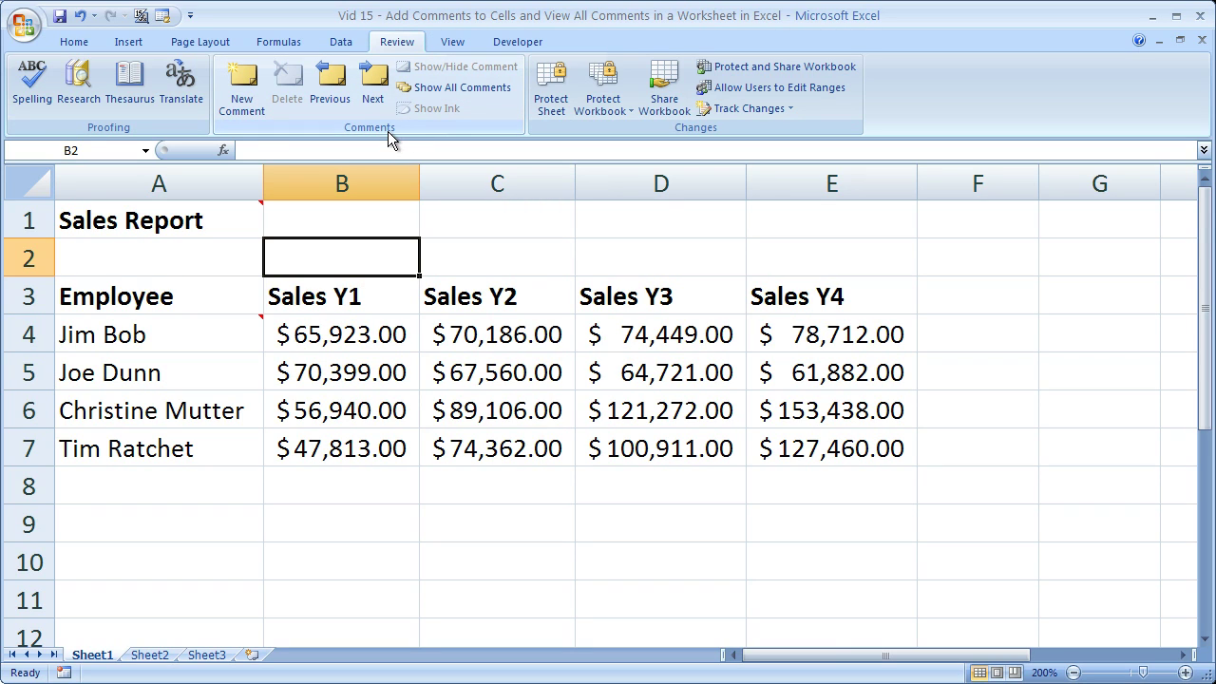
From A1, step forward with Next through the A1, A4 and I16 comments past the last one
key(ctrl+Home)
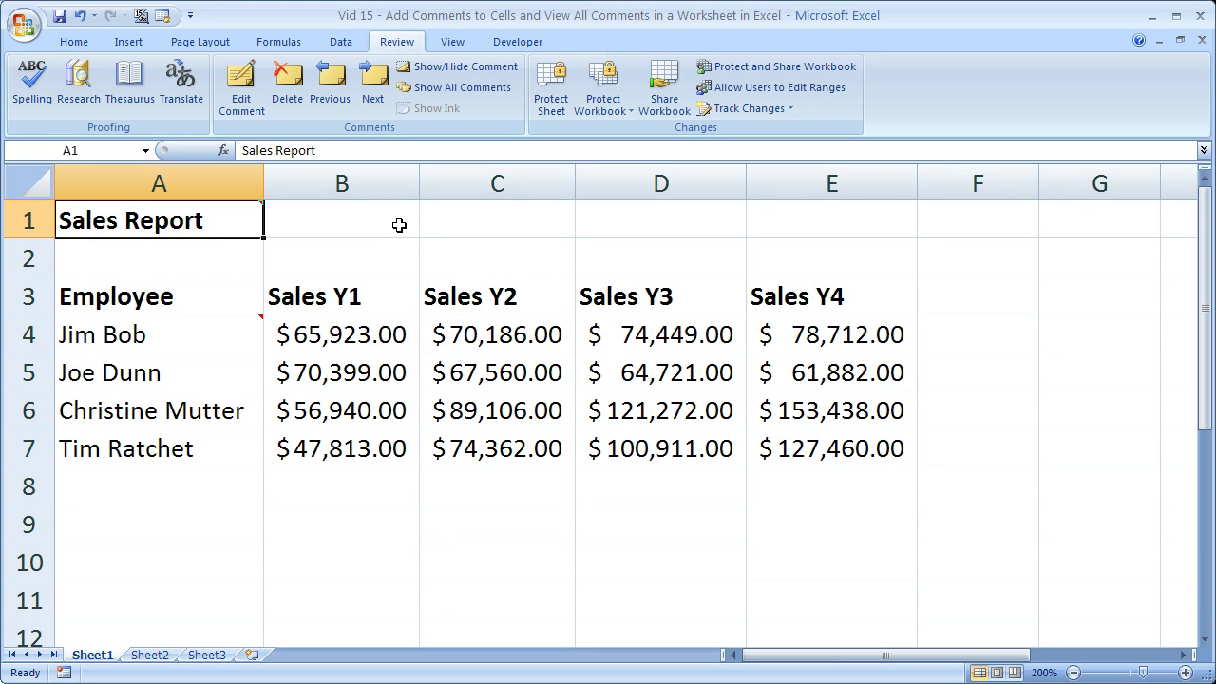
click(373, 95)
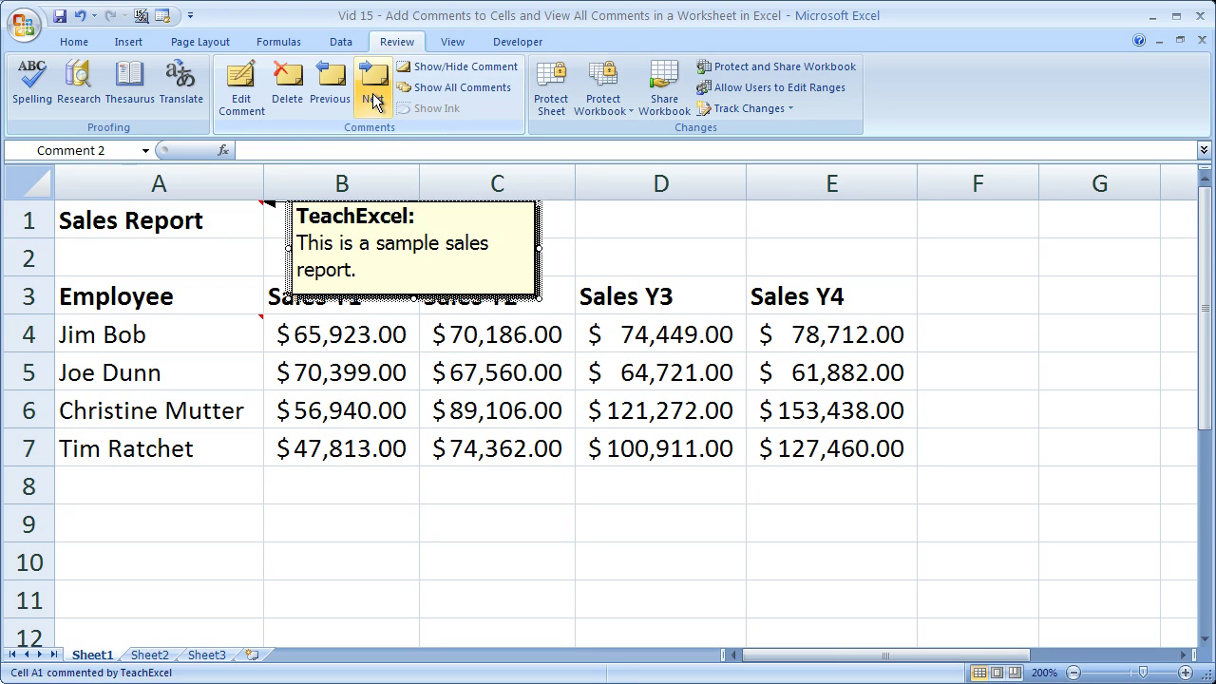
click(373, 95)
click(373, 95)
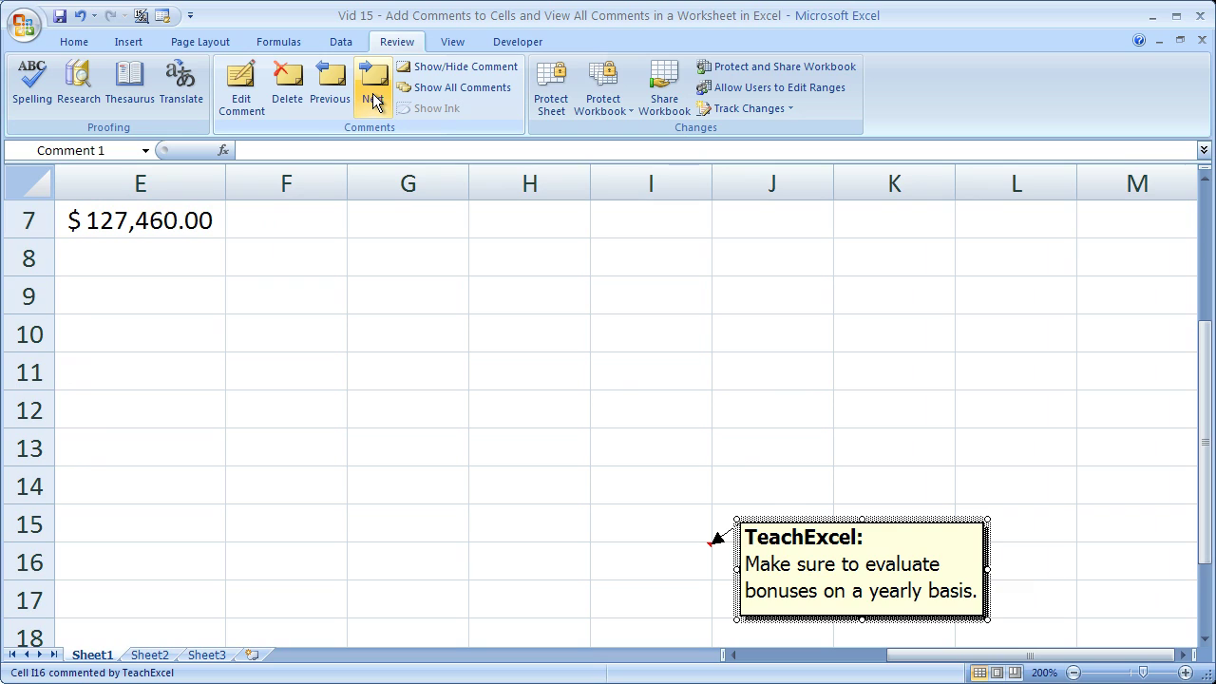
click(373, 95)
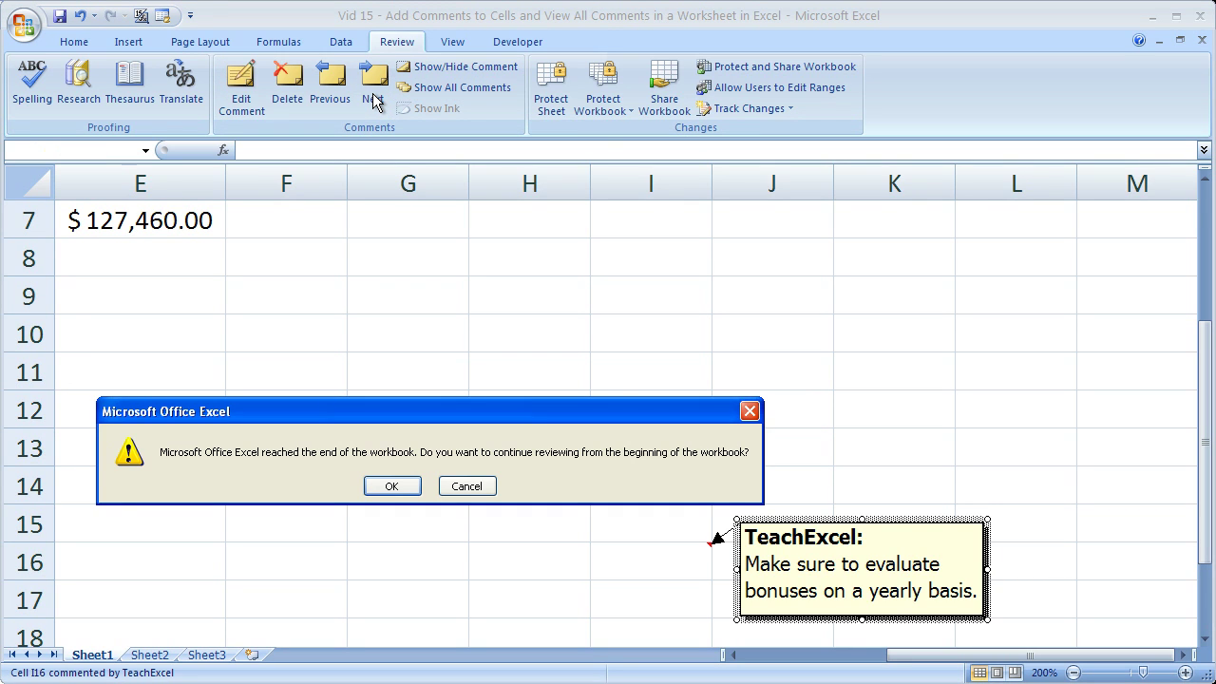
Continue from the start, then step backwards with Previous through the comments, accepting the wrap prompt
click(389, 485)
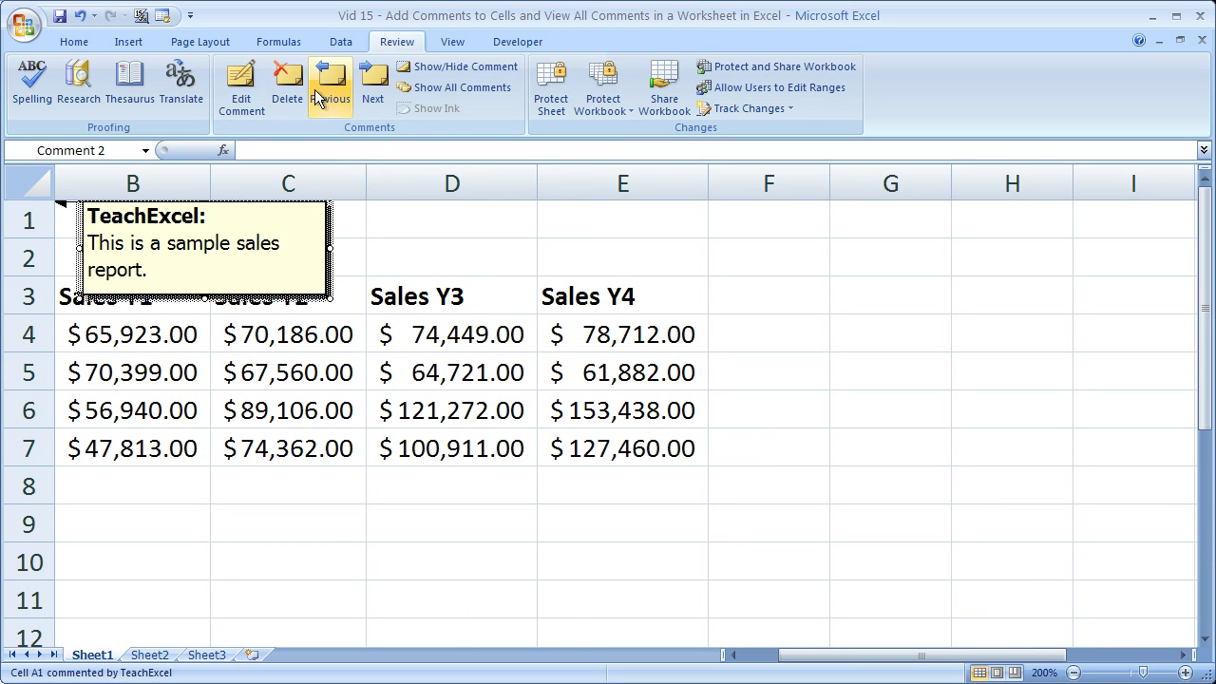
click(376, 95)
click(376, 95)
click(328, 90)
click(327, 90)
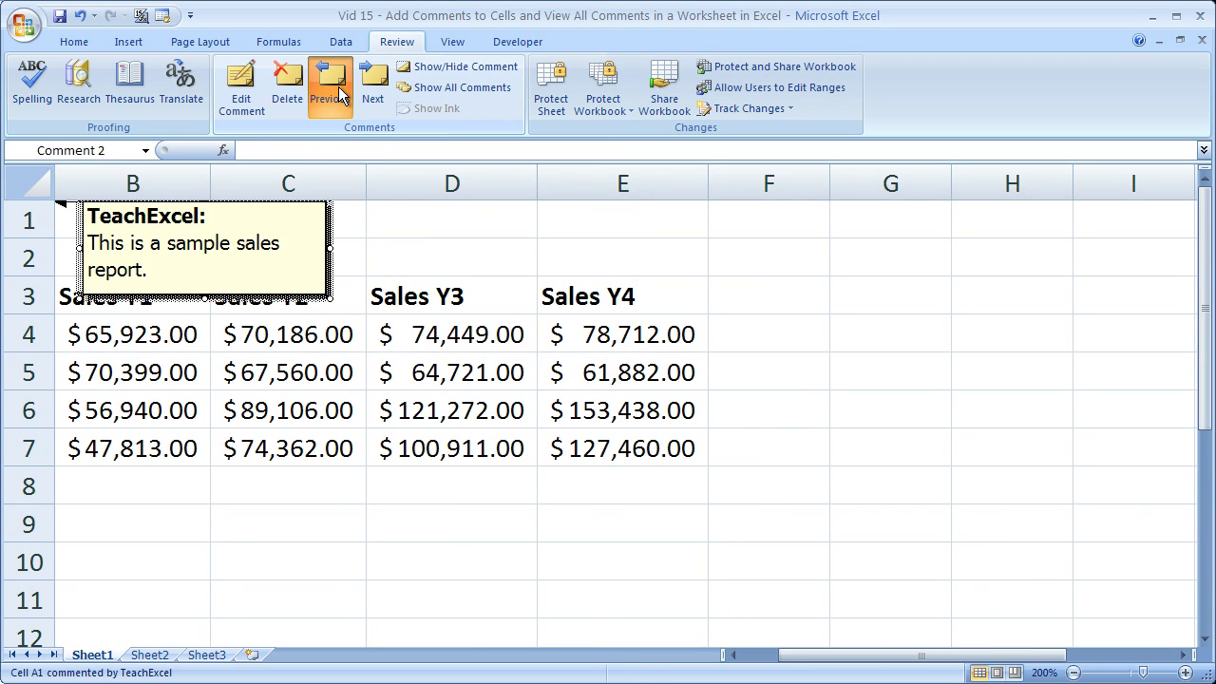
click(327, 90)
click(390, 486)
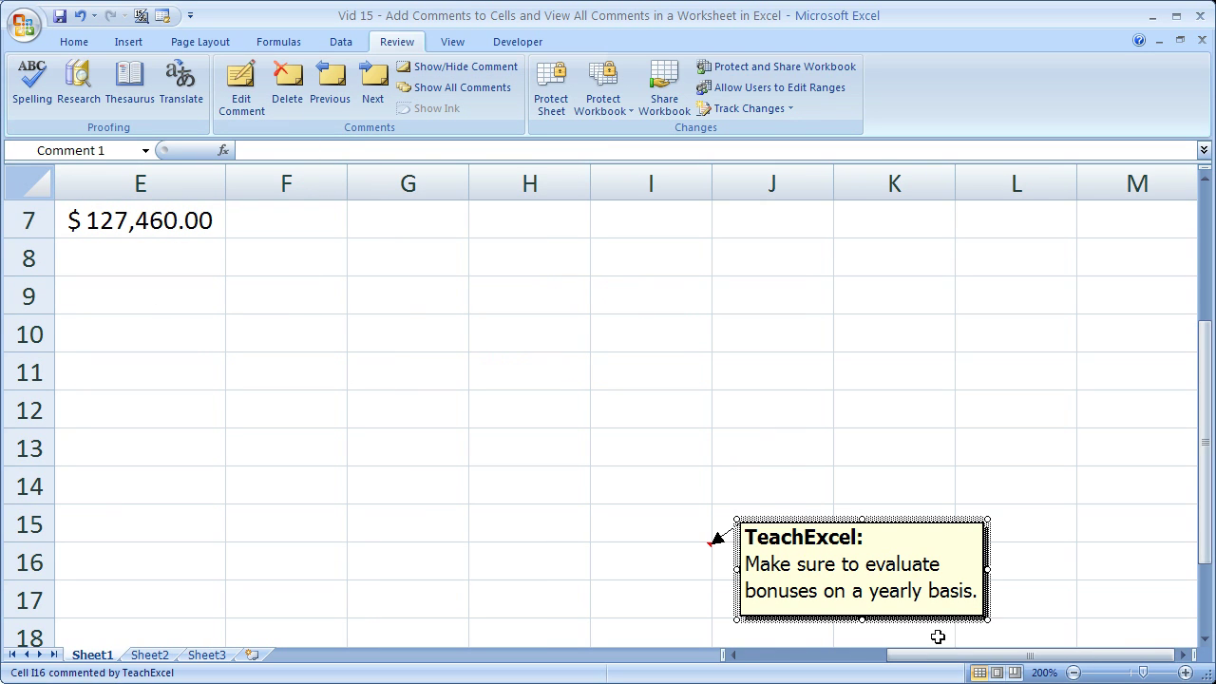
Scroll back to the top of the sales table and toggle Show All Comments again
drag(981, 662, 827, 660)
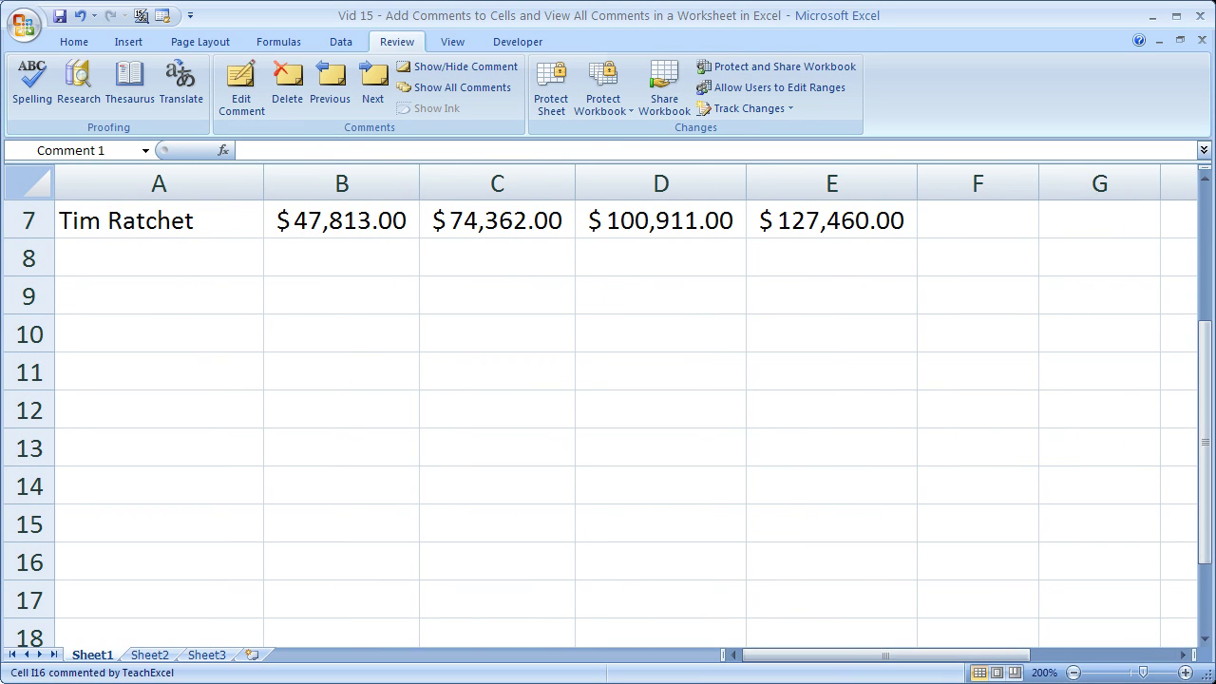
click(1207, 205)
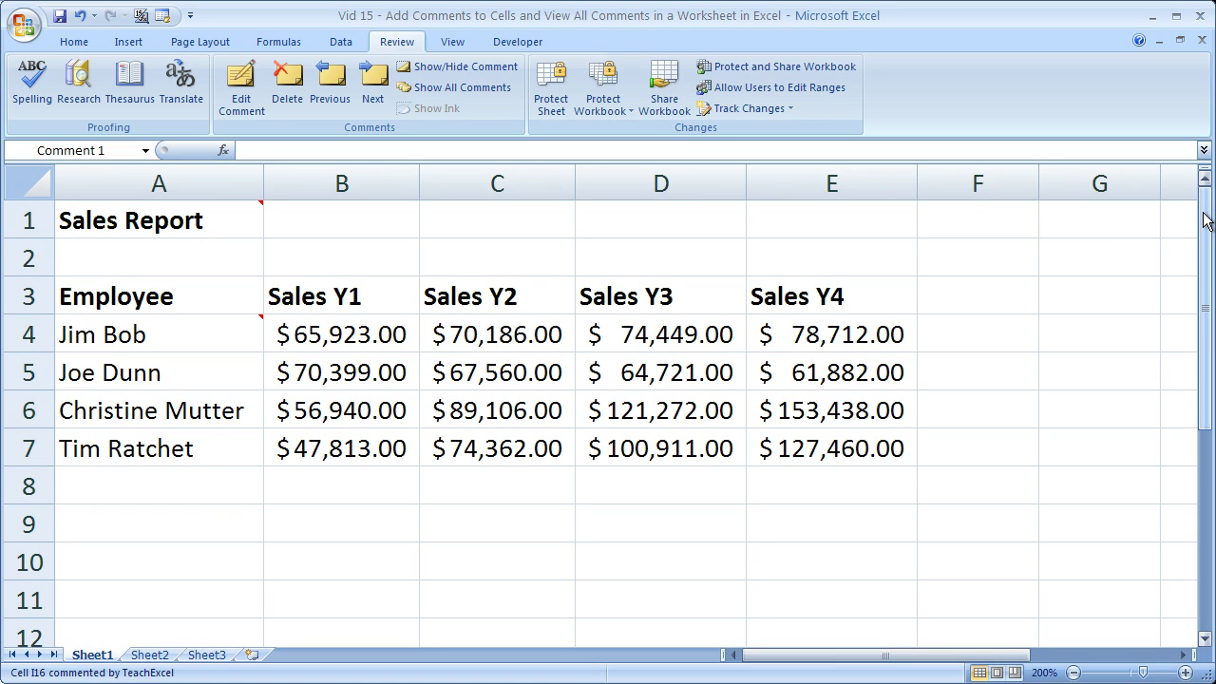
click(444, 85)
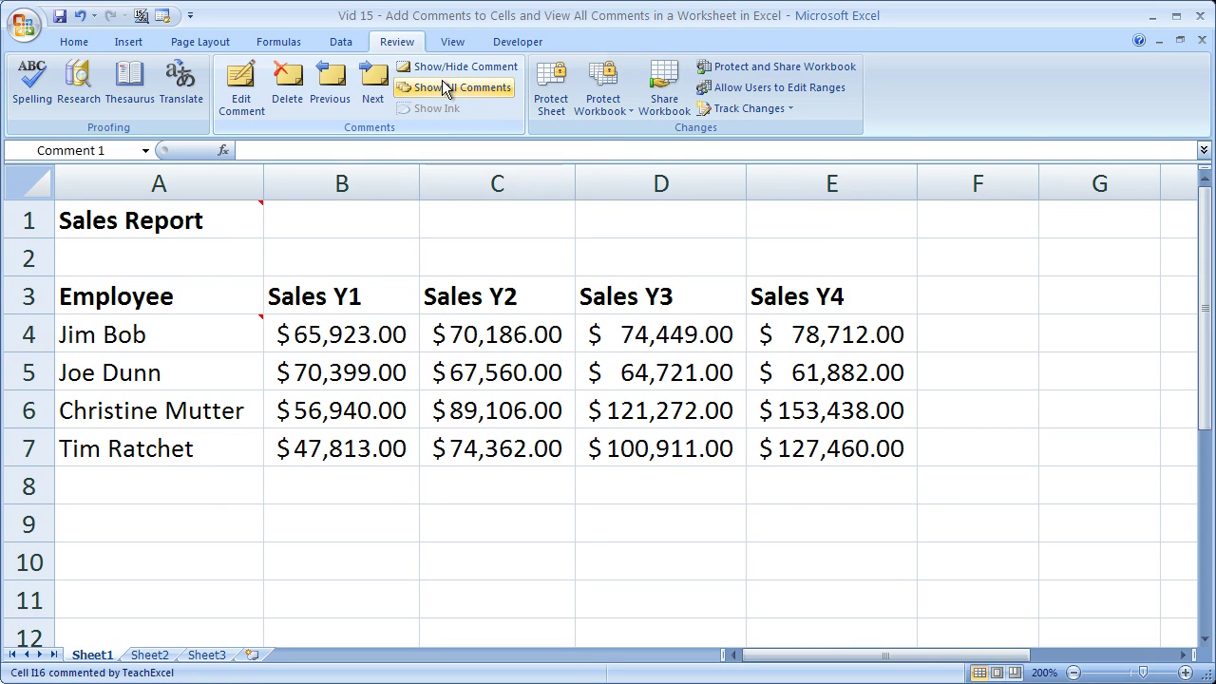